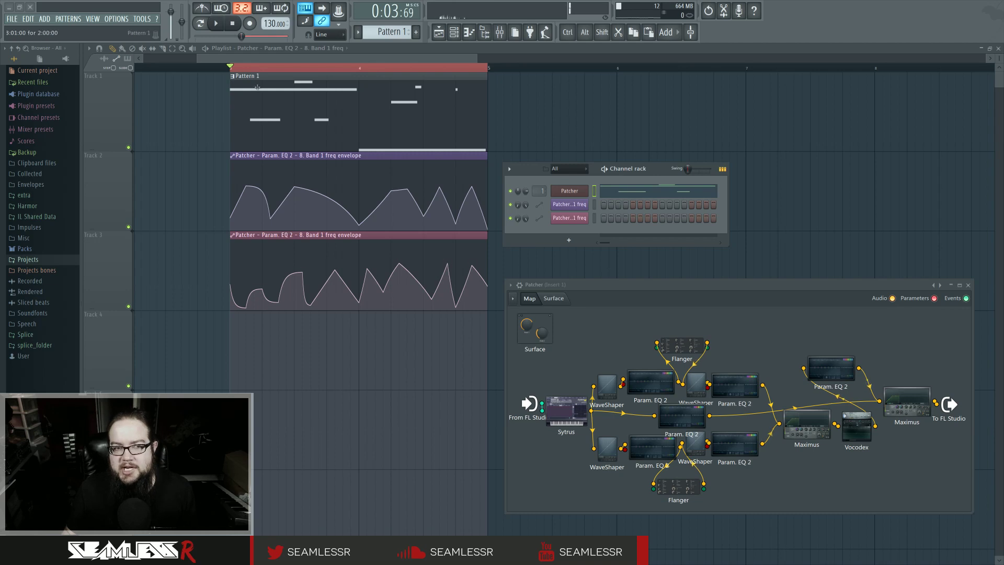
Audition the bass patch and briefly check the Flanger's settings in the Patcher map
click(216, 23)
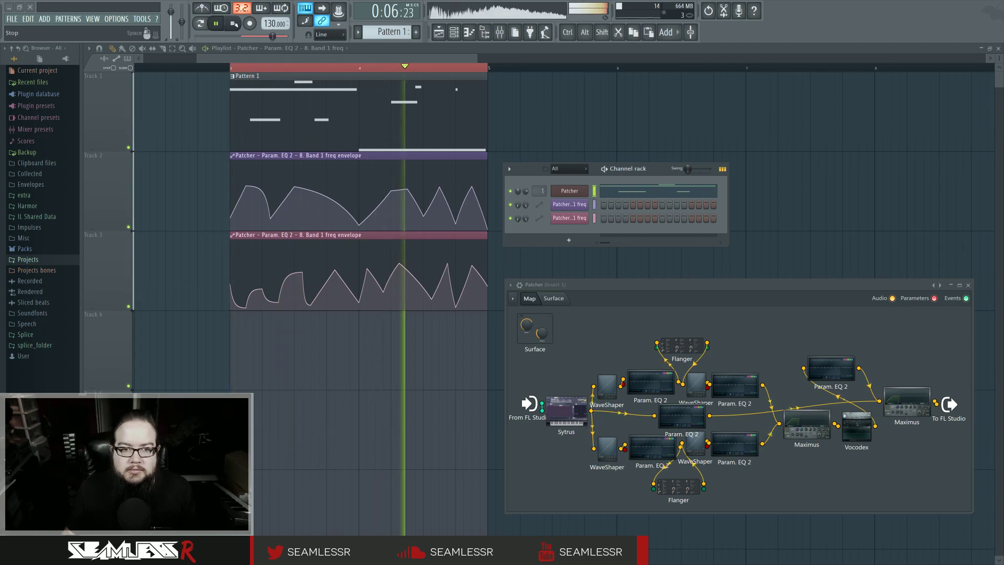
click(234, 24)
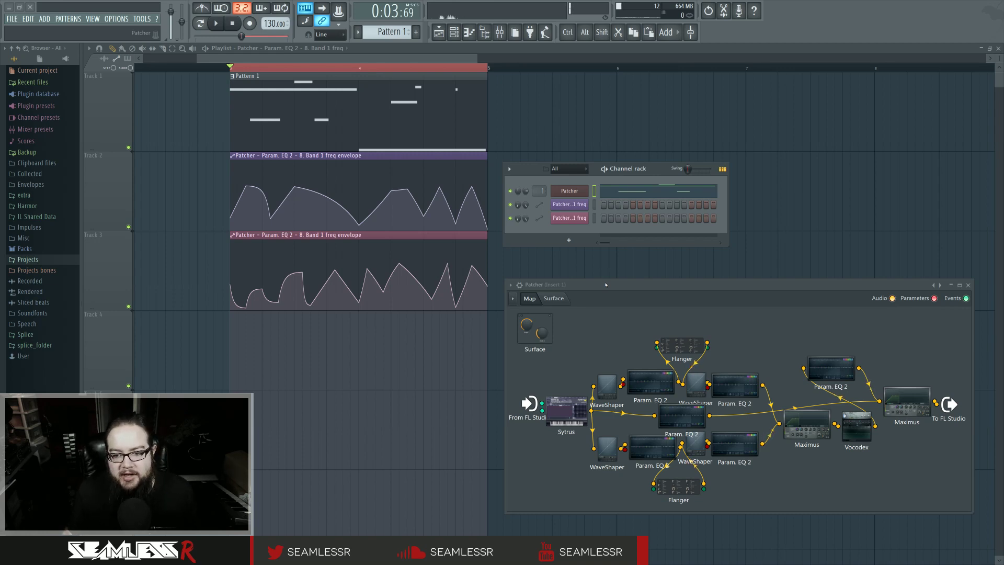
drag(606, 285, 604, 253)
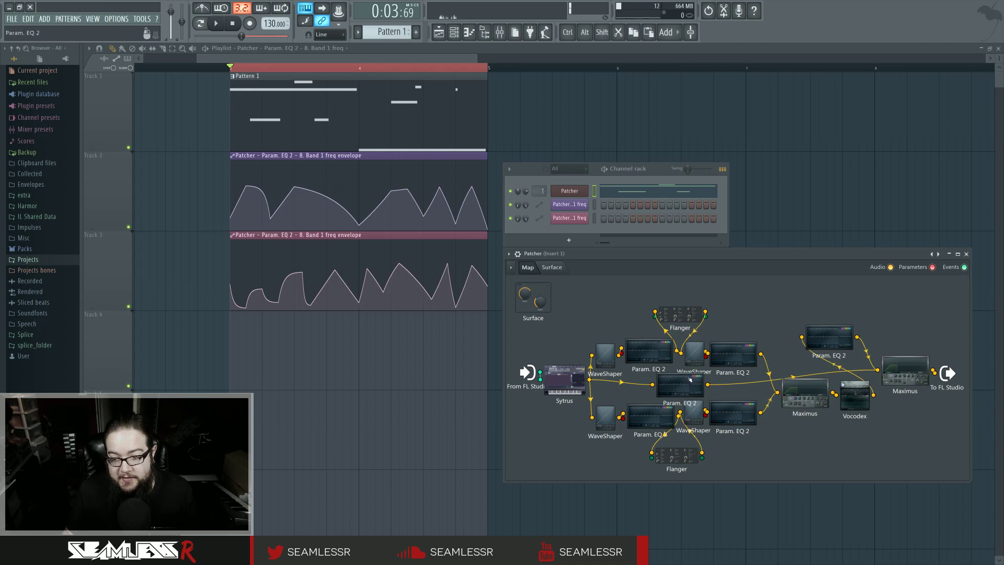
click(687, 320)
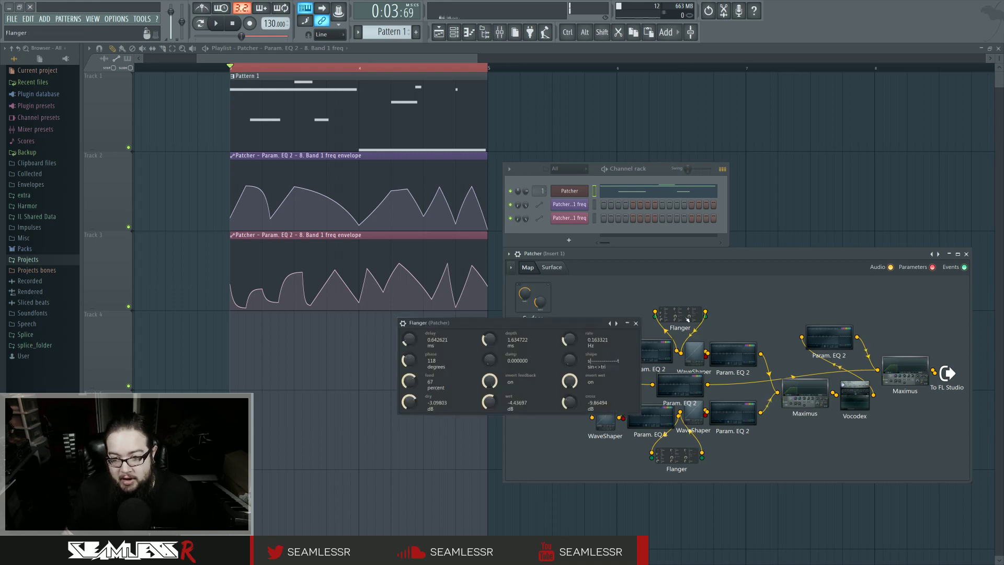
click(635, 323)
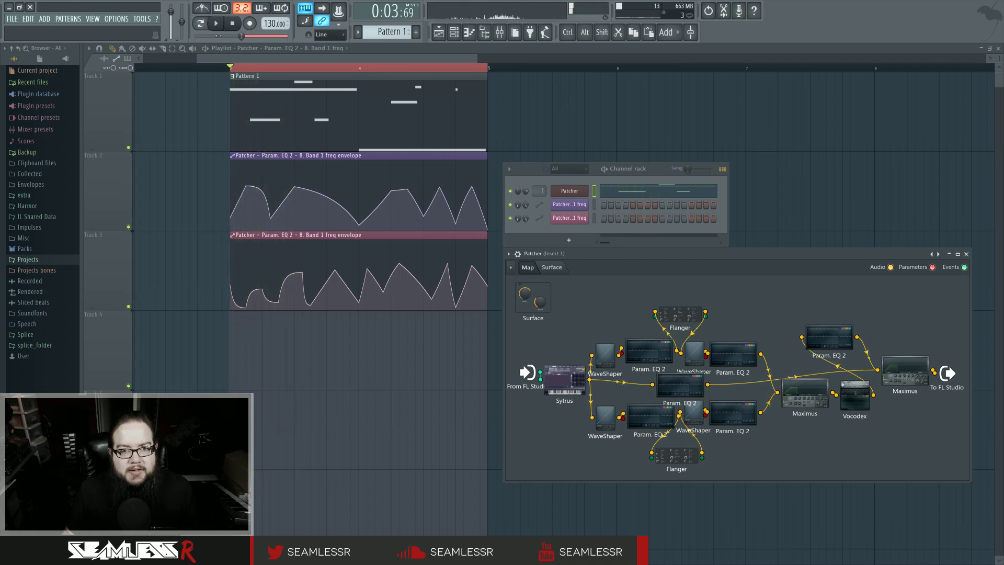
key(F9)
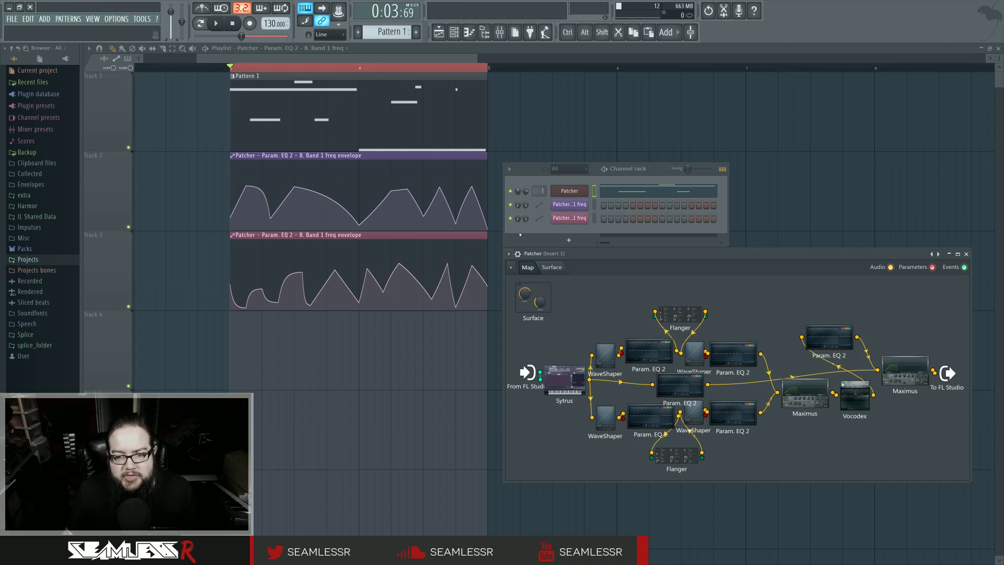
Open the Sytrus editor from the Patcher map and select operator 2
drag(529, 253, 511, 230)
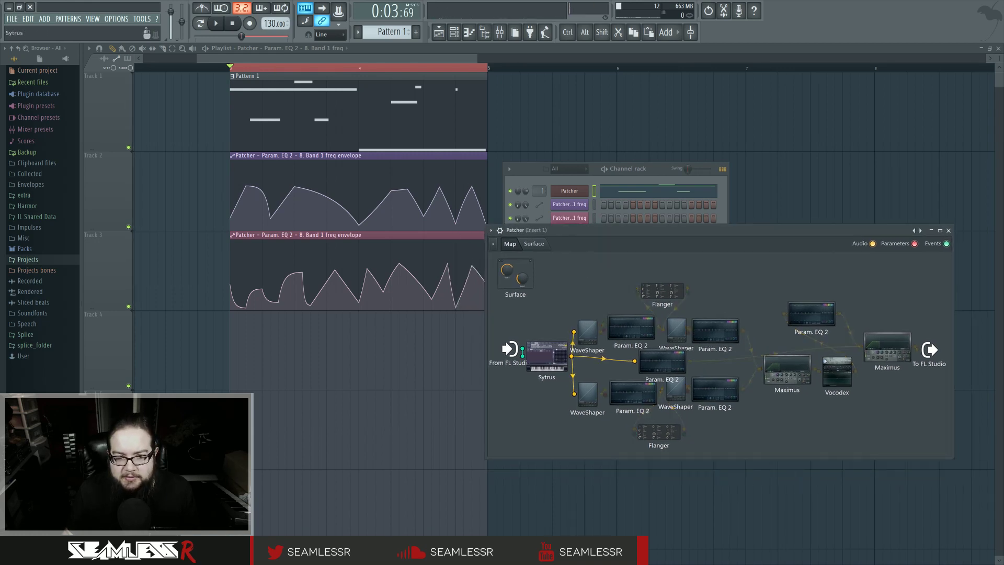
click(554, 353)
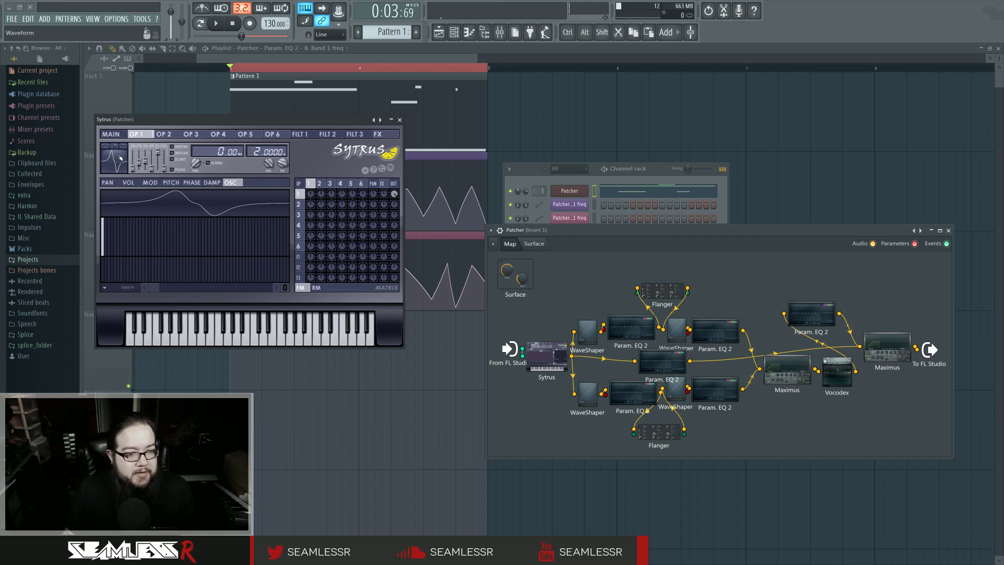
click(319, 184)
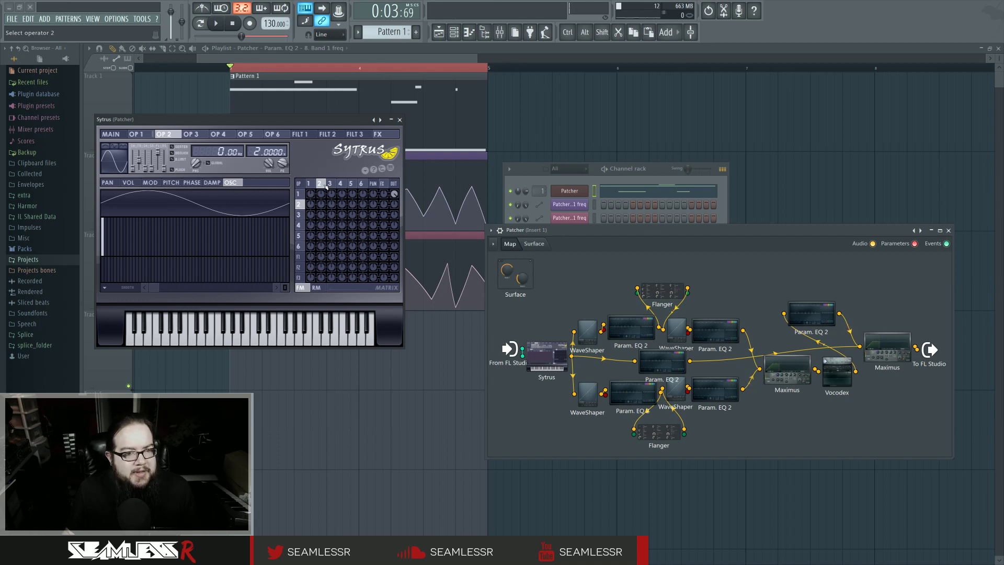
click(308, 183)
click(319, 184)
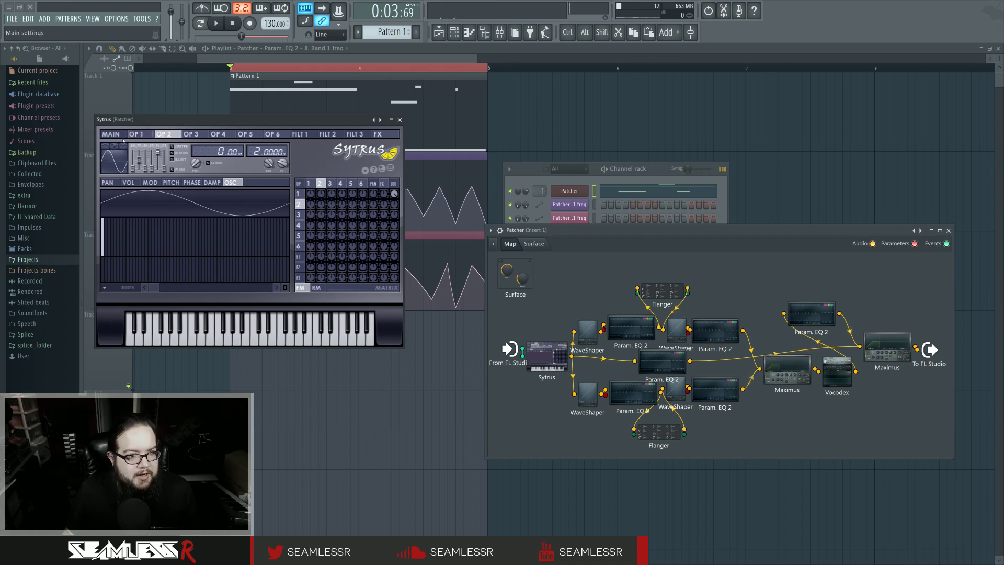
Skew operator 2's oscillator waveform to -43% and set its tension to 54%
click(146, 168)
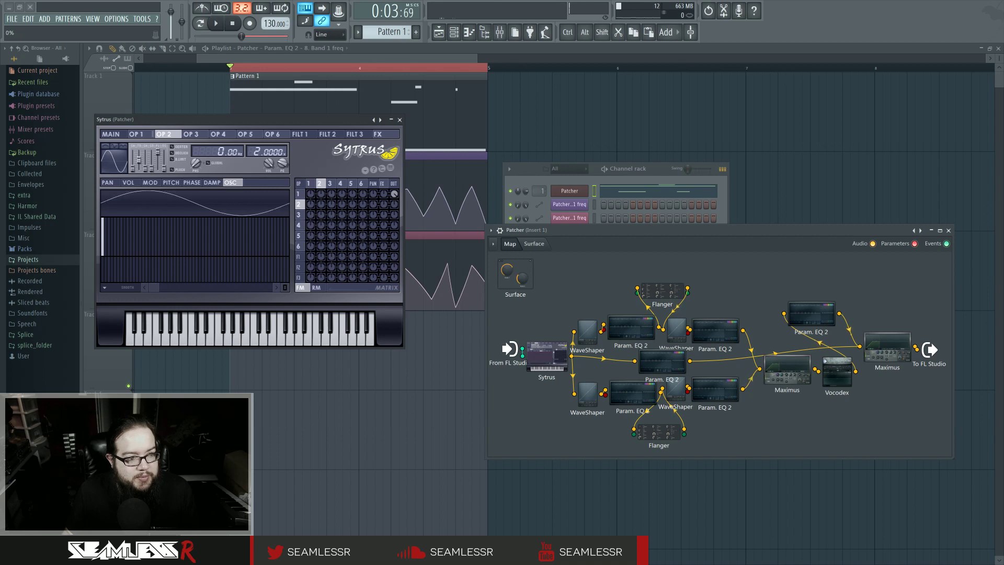
mouse_move(145, 167)
mouse_down()
mouse_move(139, 180)
mouse_move(145, 143)
mouse_move(145, 168)
mouse_up()
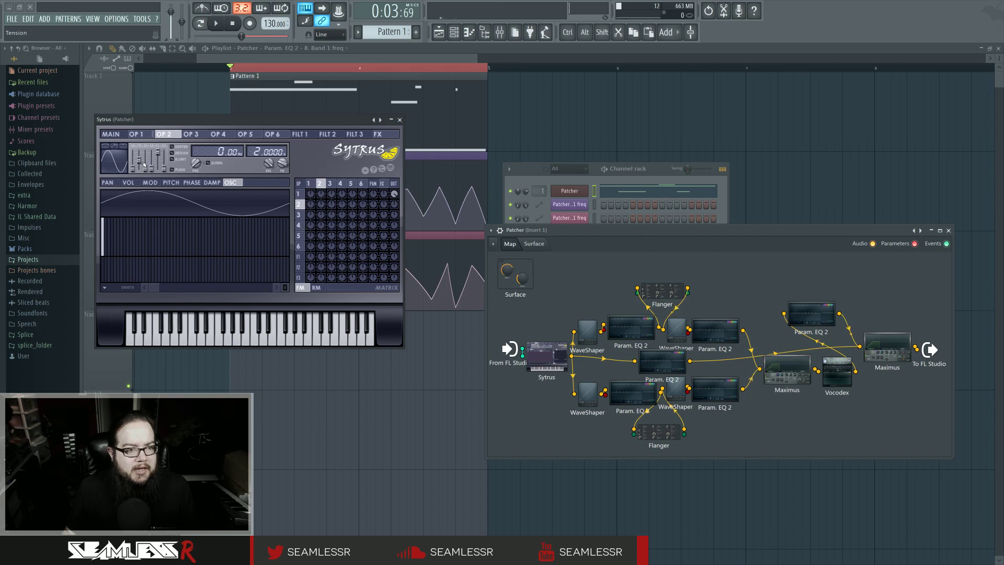
drag(144, 169, 144, 156)
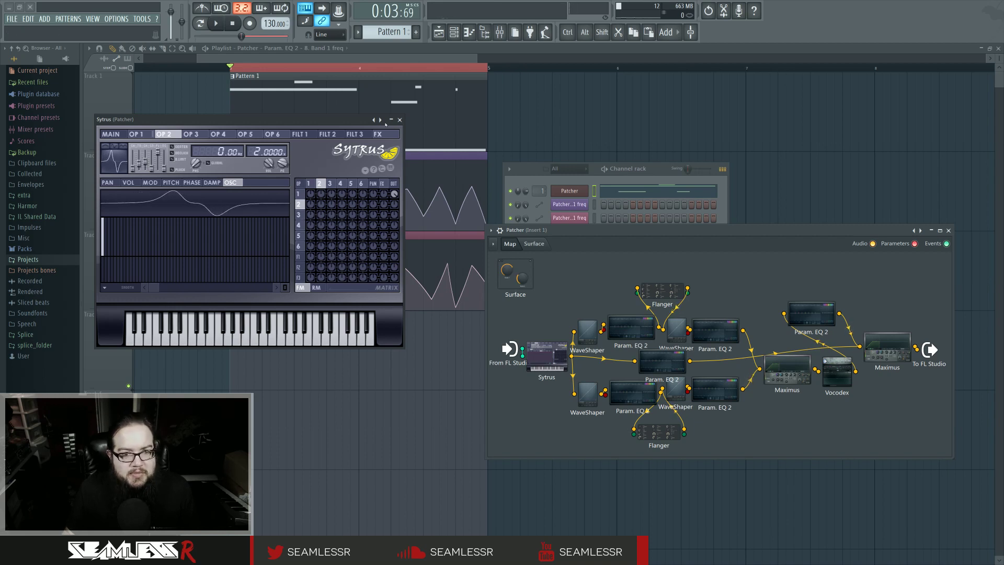
Close Sytrus and move the To FL Studio node higher in the Patcher map
click(399, 119)
drag(659, 234, 497, 217)
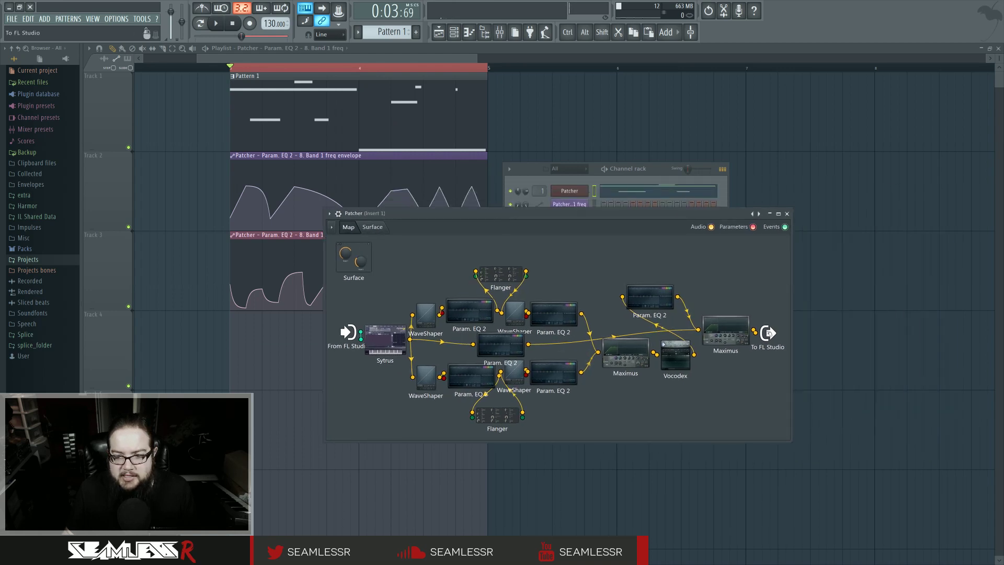
drag(864, 333, 855, 285)
Audition the patch, then switch Sytrus's connection to Main Output > Audio output
key(space)
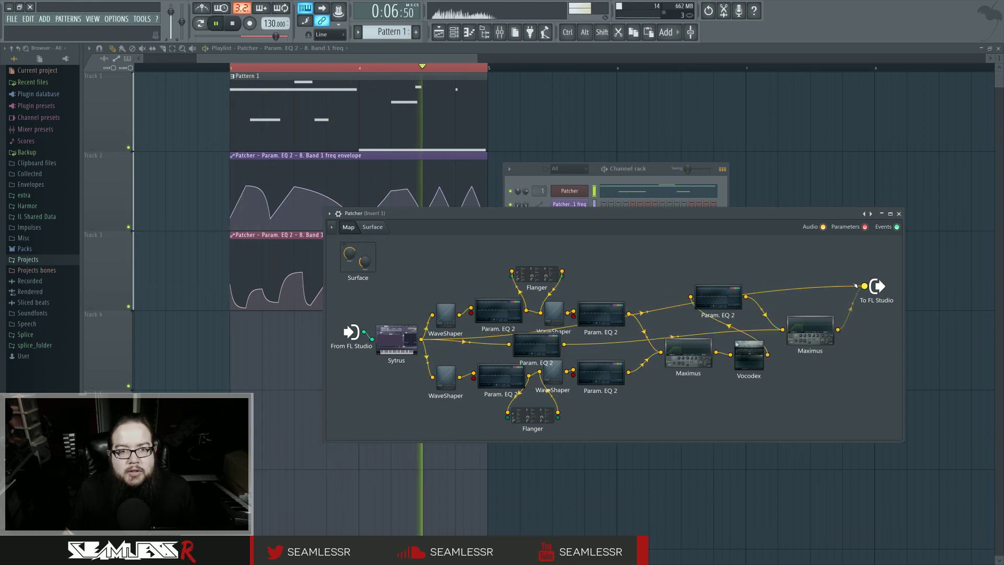
key(space)
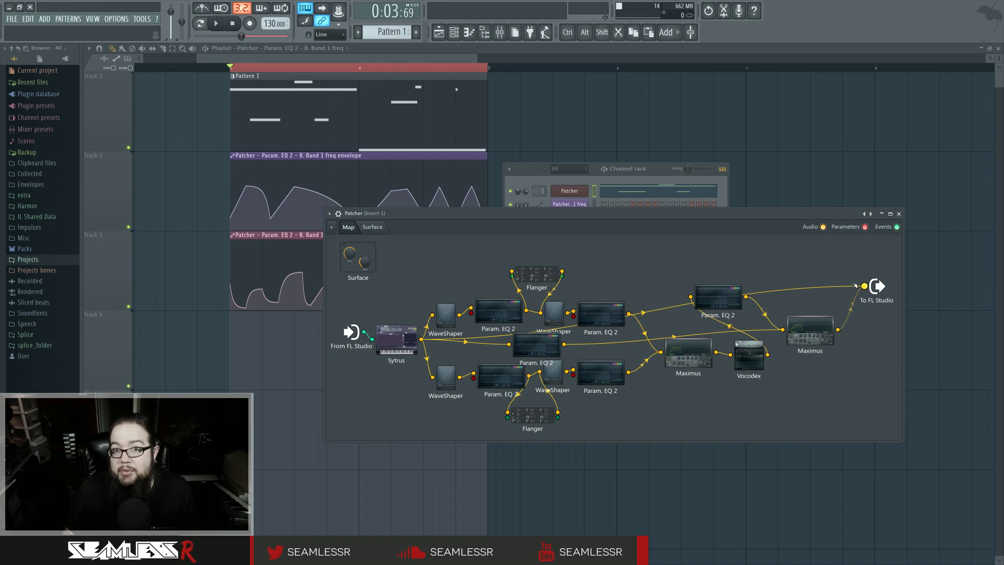
right_click(421, 339)
click(501, 310)
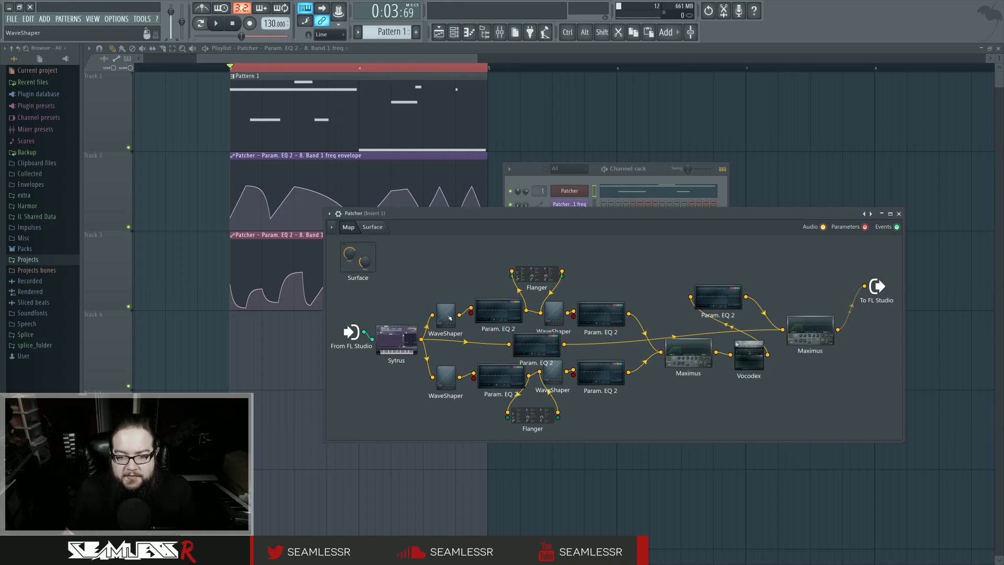
key(ctrl)
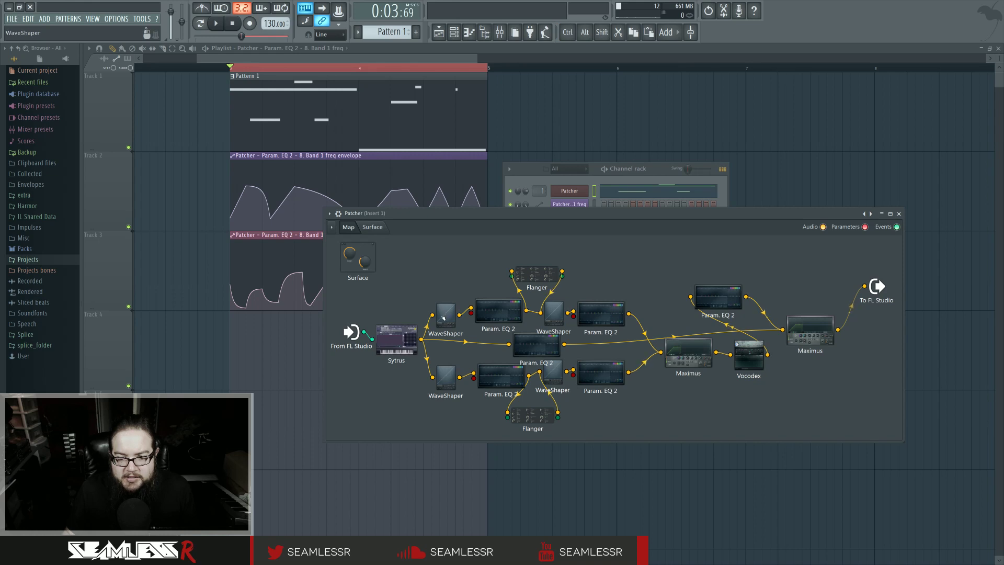
click(482, 317)
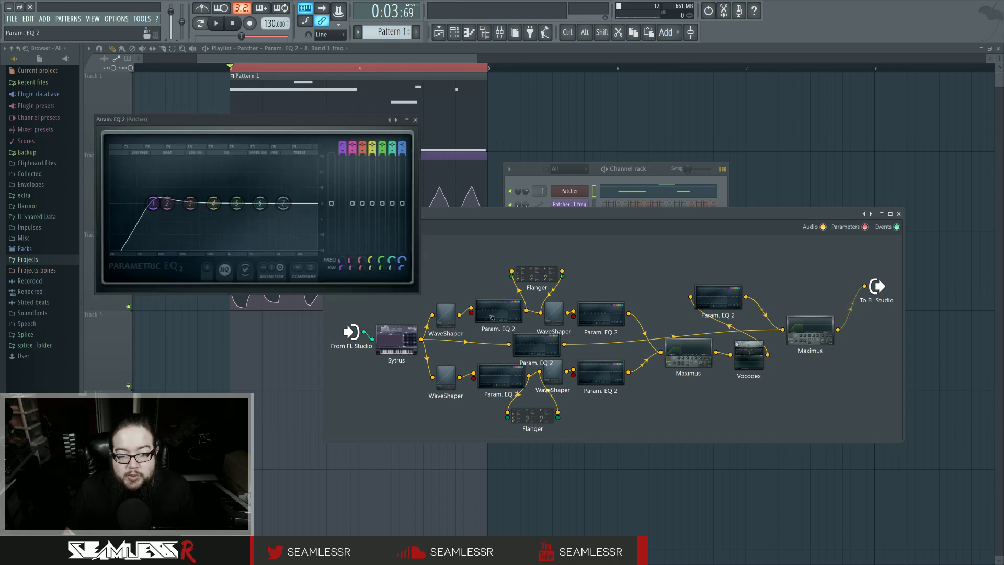
click(556, 316)
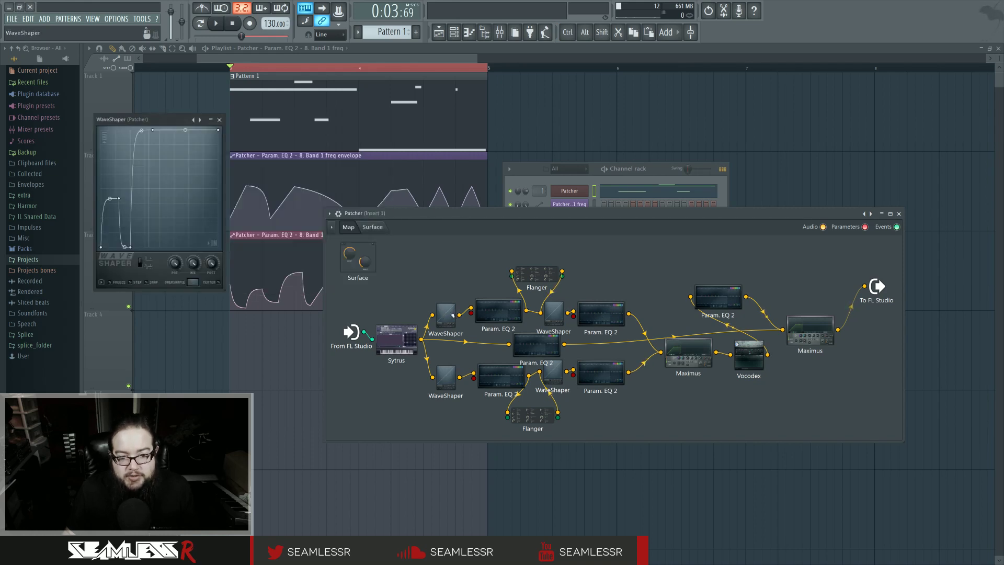
click(445, 314)
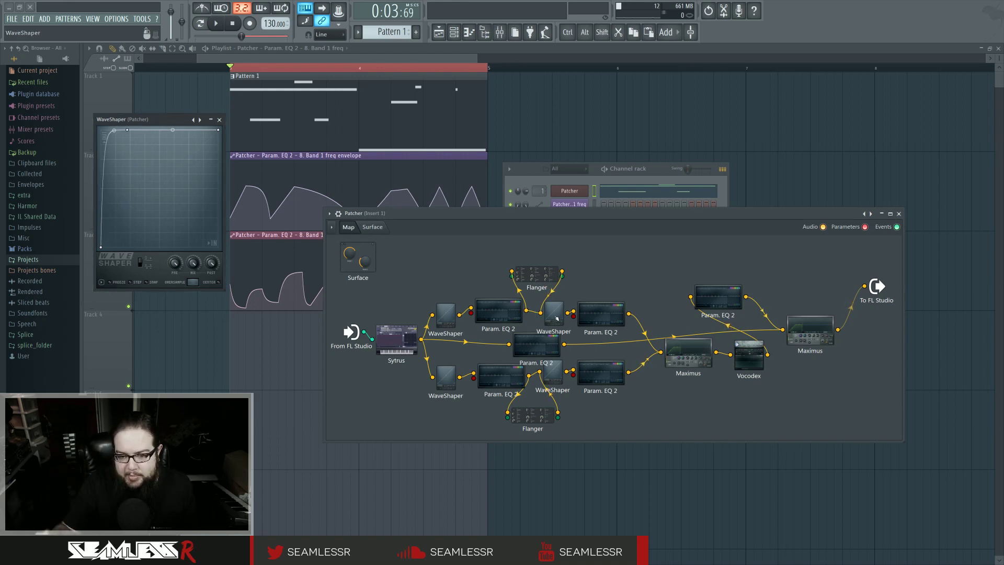
click(552, 369)
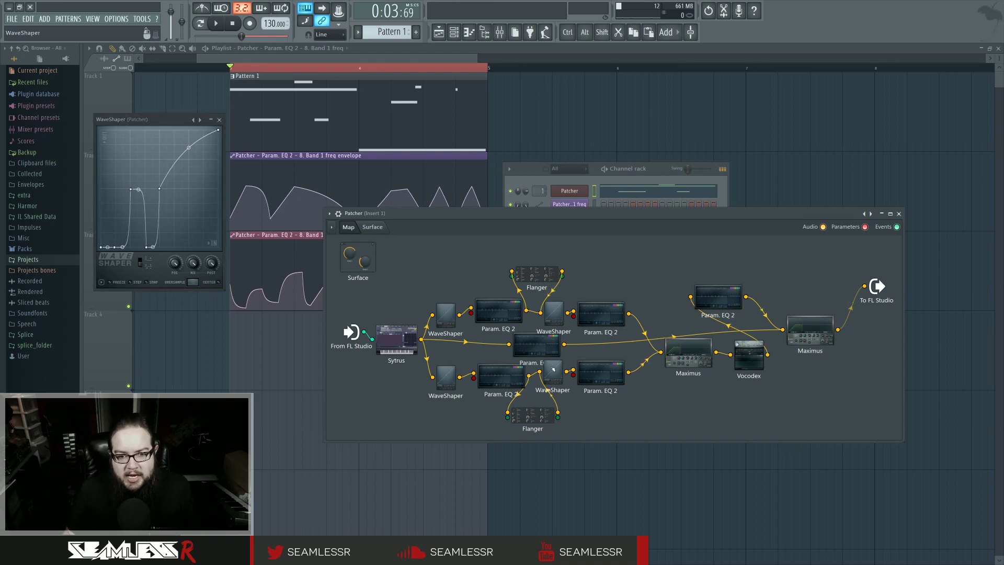
click(450, 314)
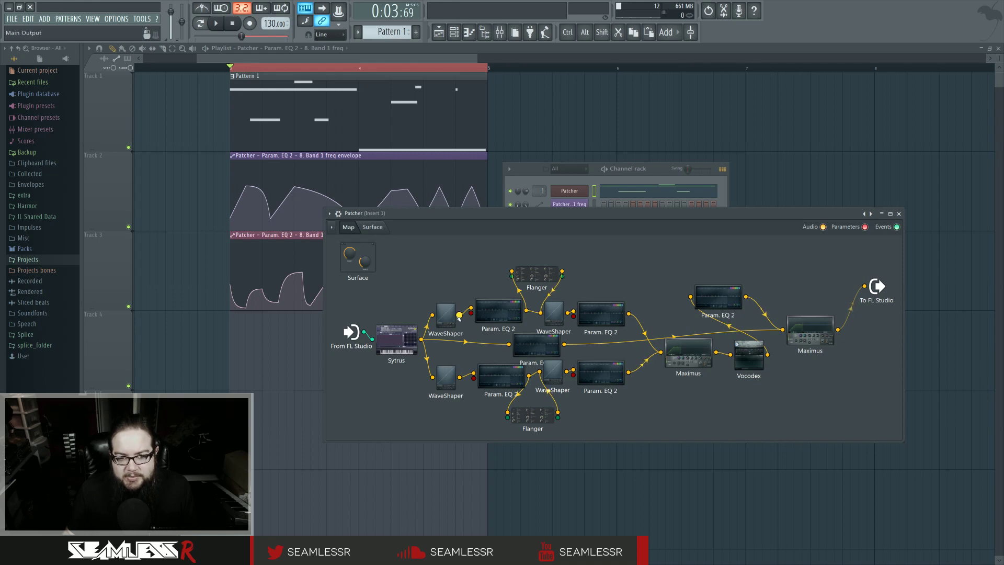
drag(500, 311, 499, 310)
click(500, 379)
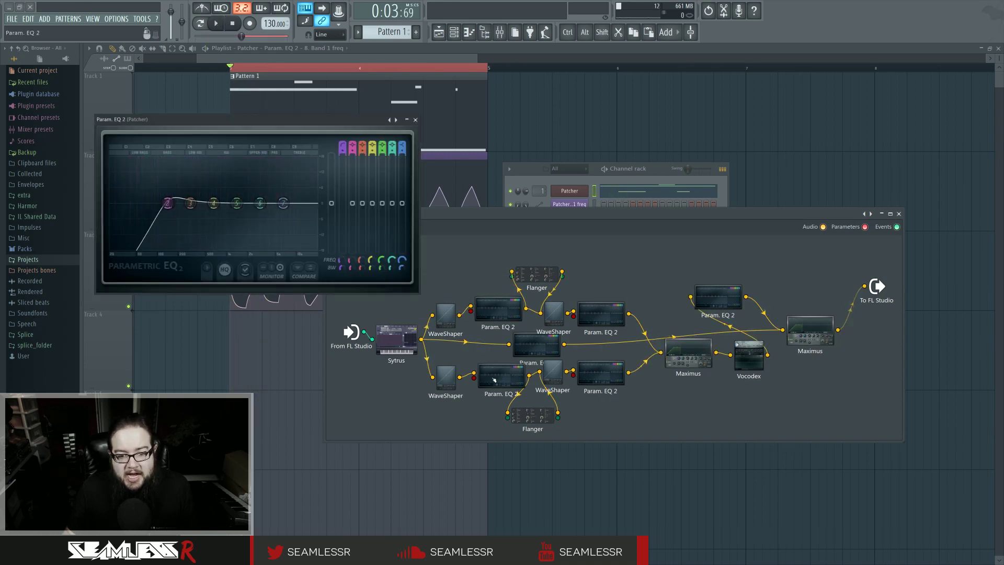
click(562, 222)
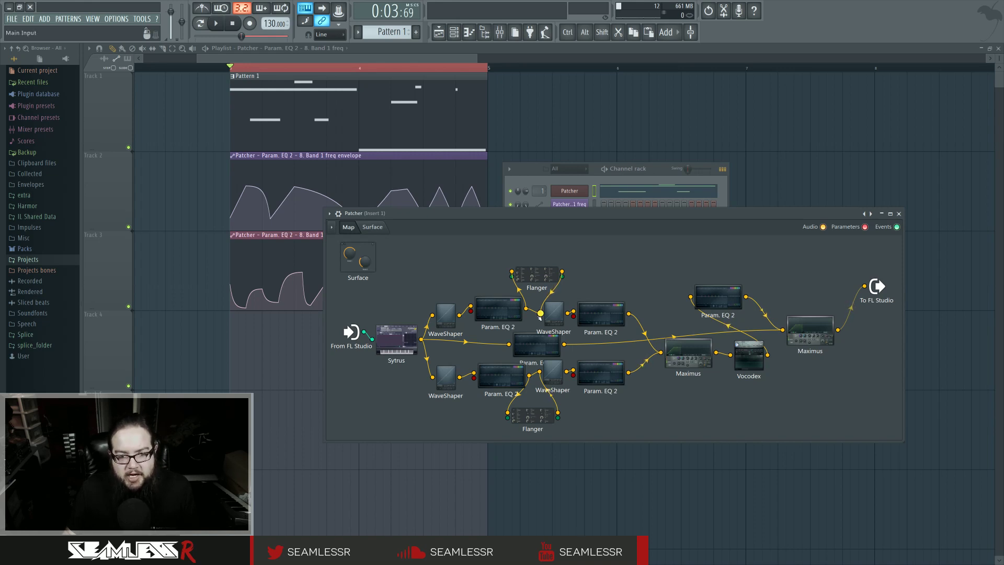
mouse_move(282, 185)
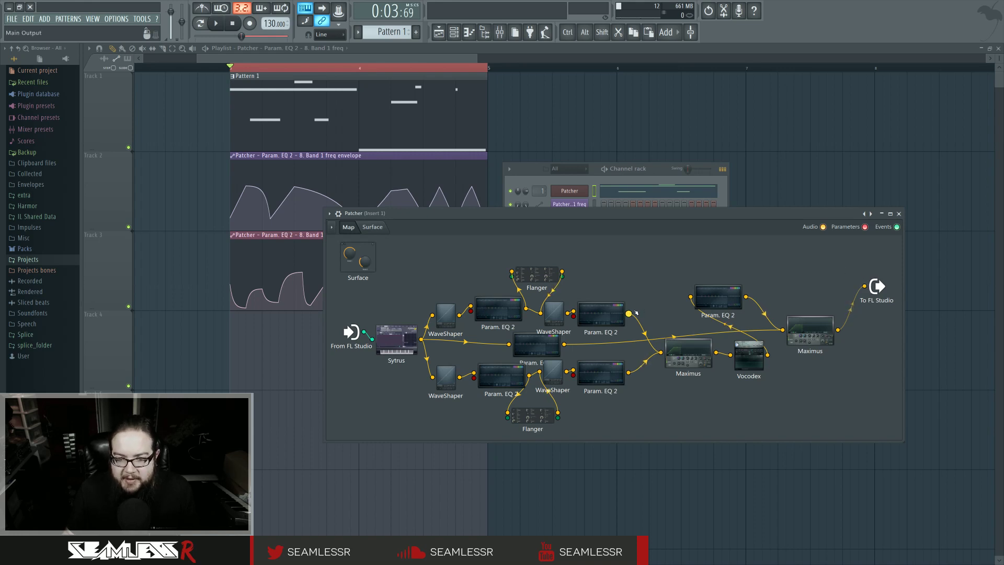
drag(545, 276, 543, 260)
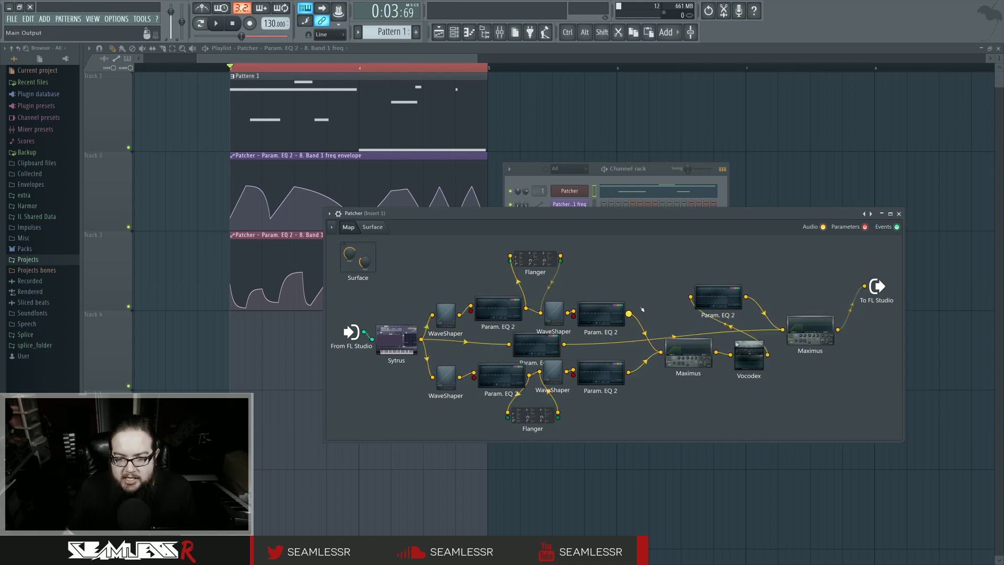
mouse_move(629, 314)
mouse_down()
mouse_move(837, 280)
mouse_move(864, 286)
mouse_up()
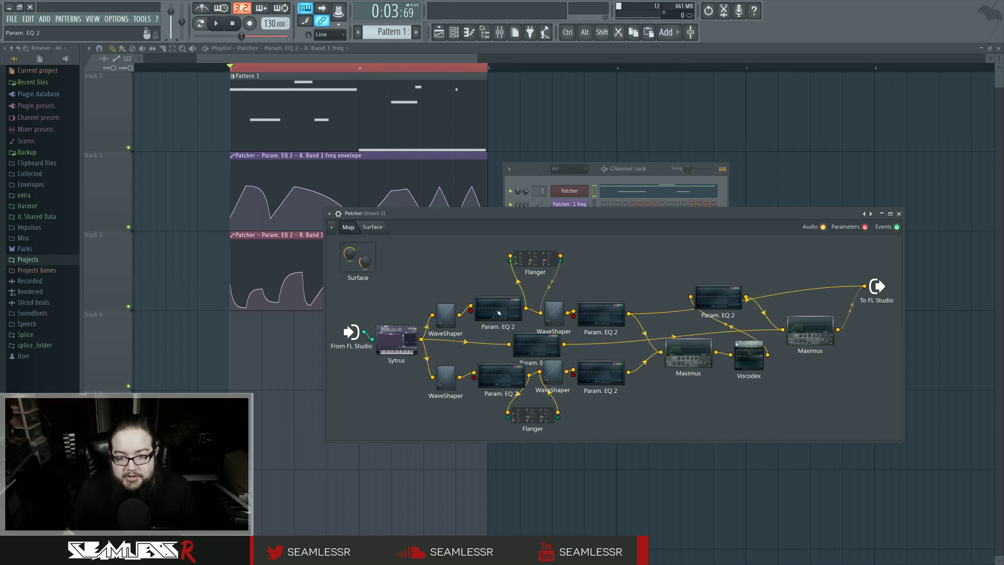
click(215, 23)
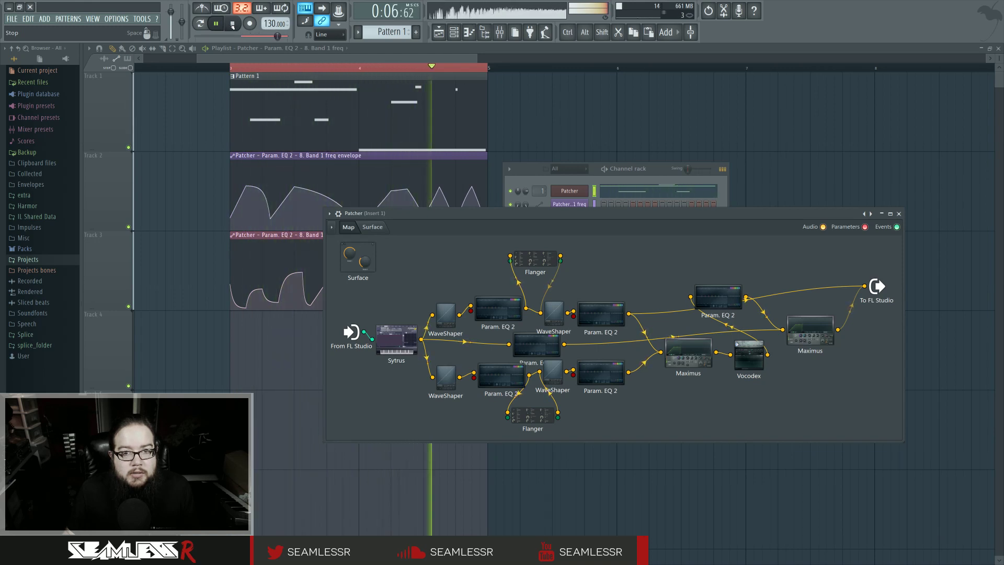
key(space)
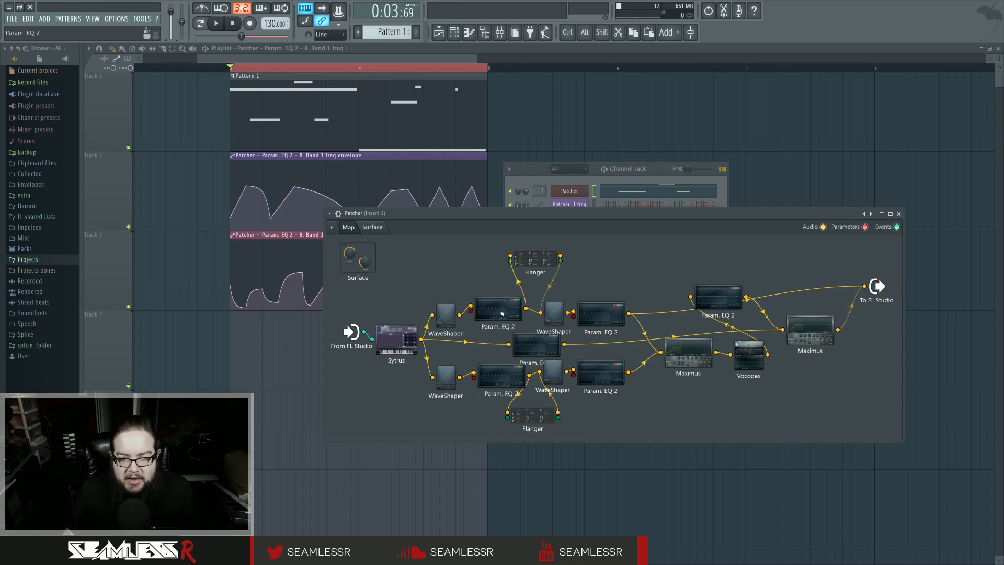
click(451, 314)
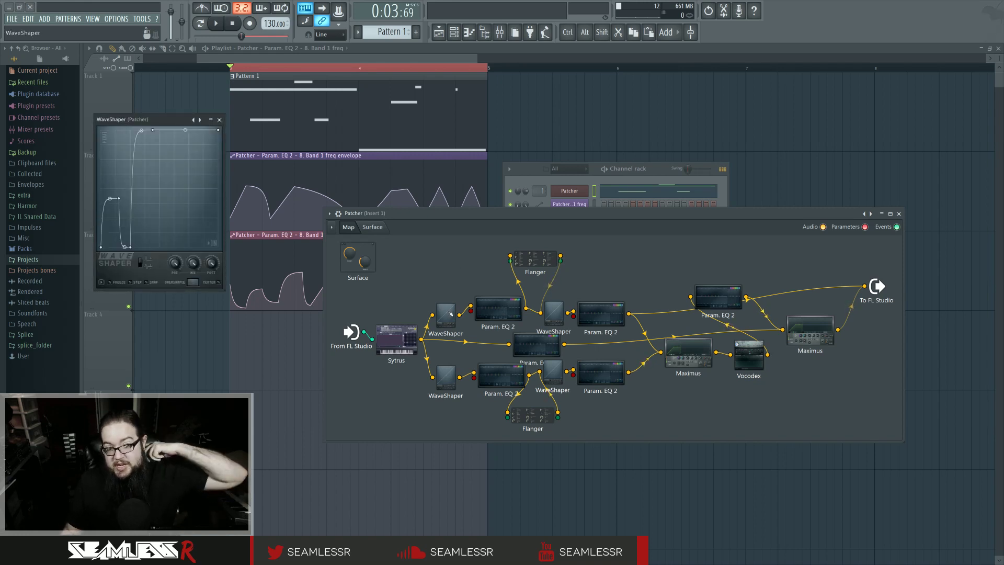
click(490, 310)
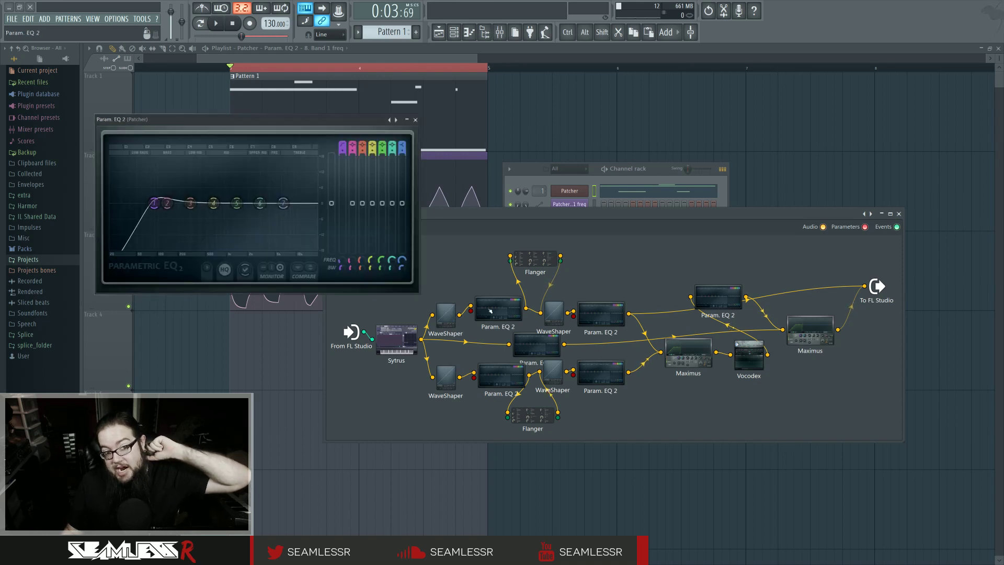
click(553, 312)
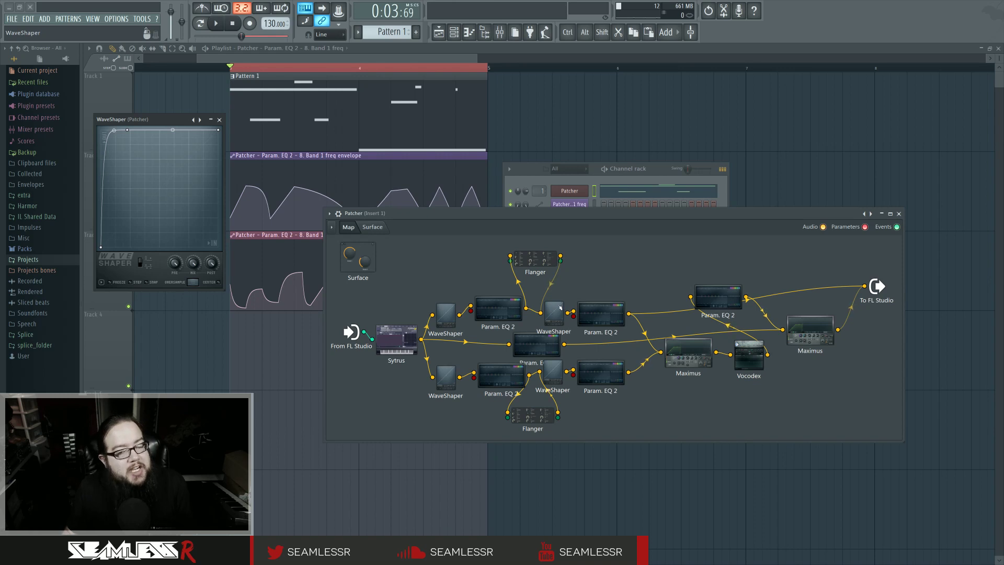
click(595, 317)
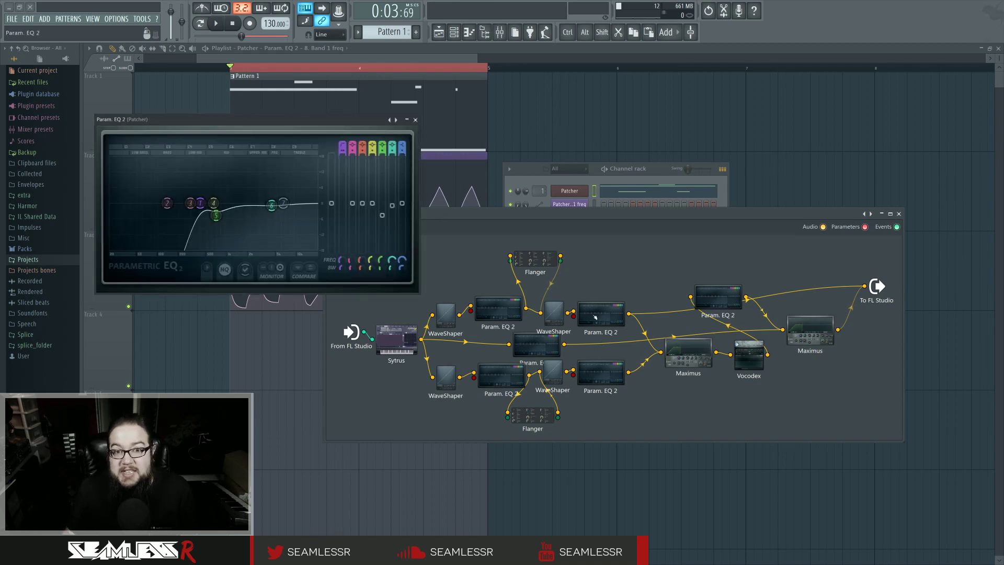
click(416, 120)
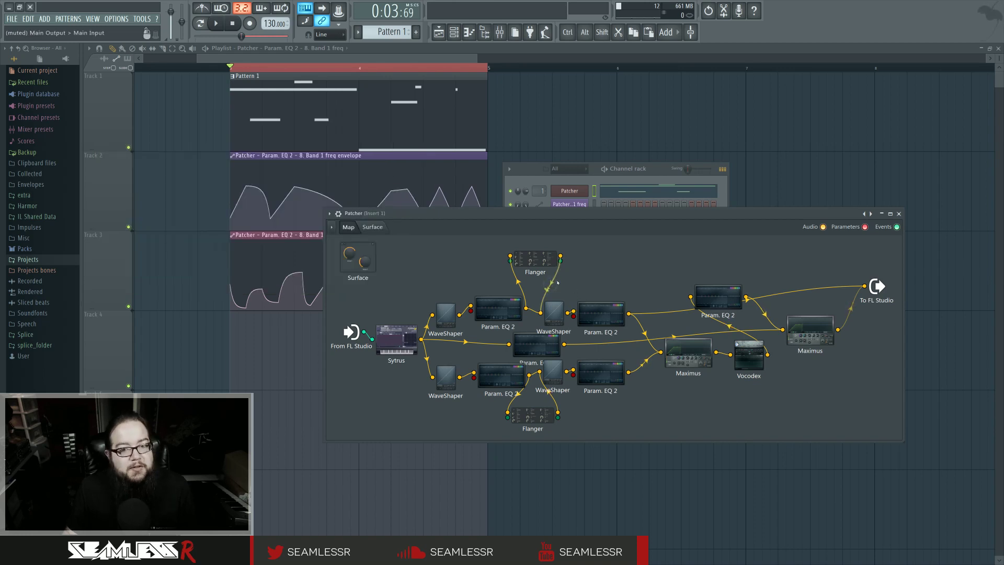
key(space)
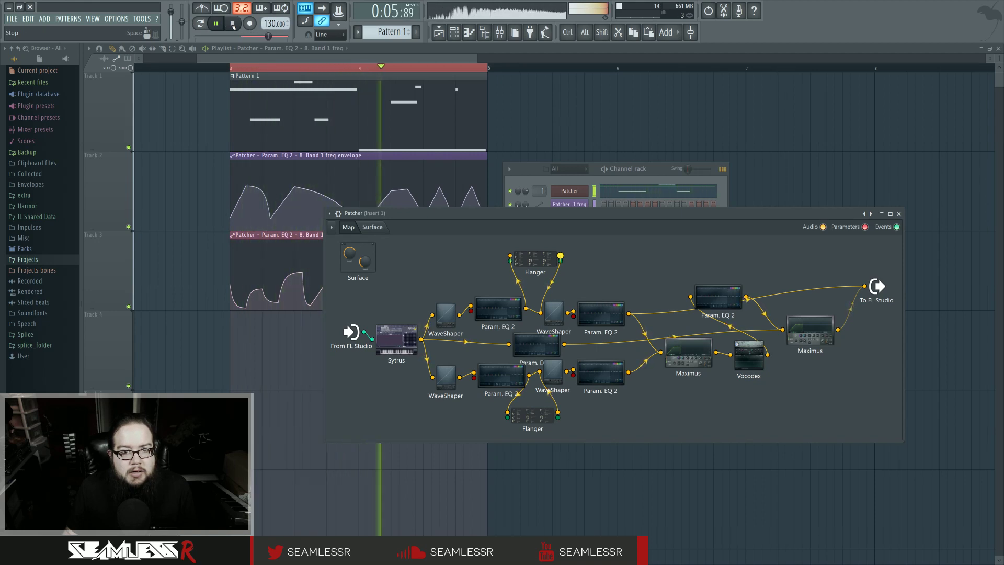
Stop playback and set the lower Flanger's cross level to about -10.6 dB, then close it
click(233, 23)
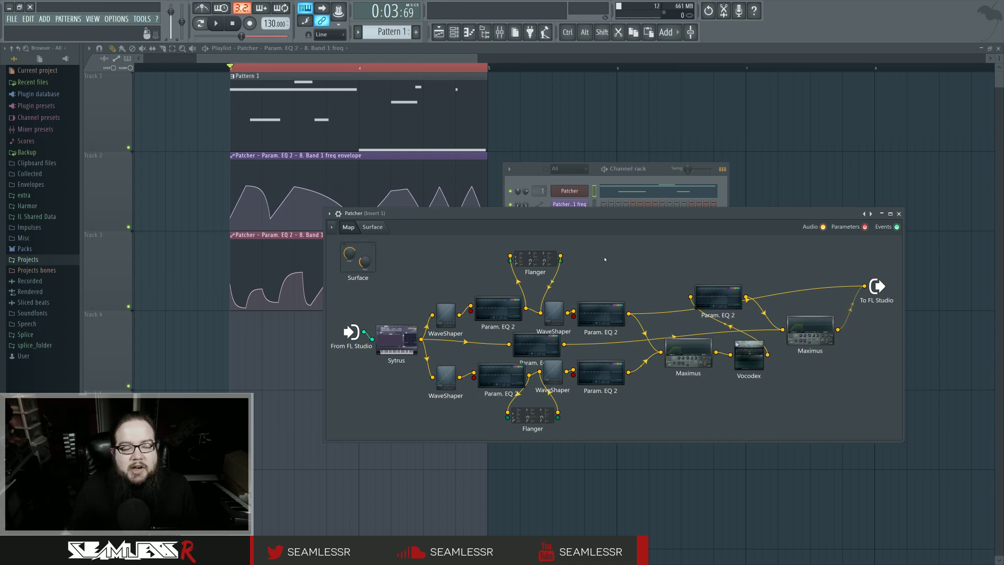
click(536, 259)
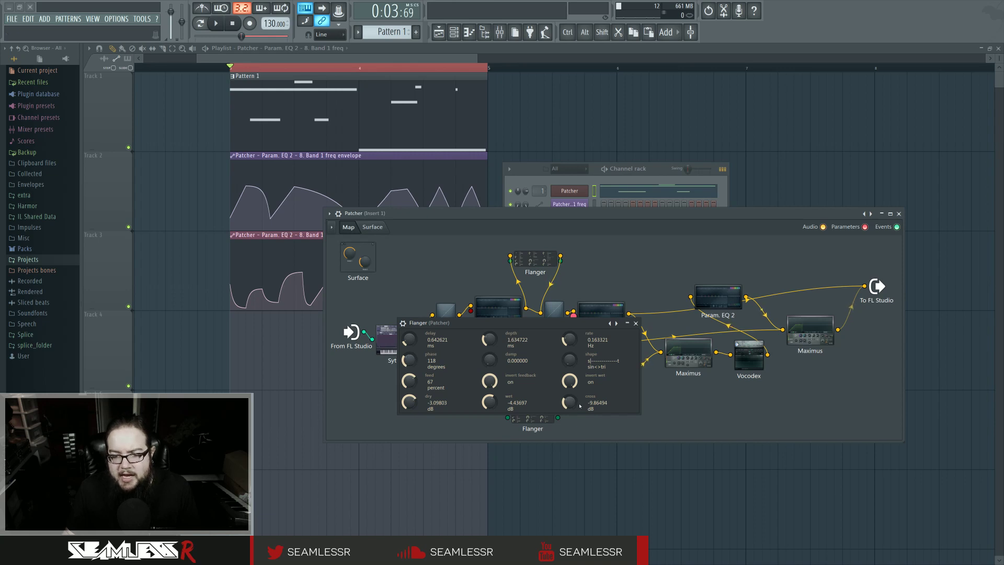
mouse_move(578, 407)
mouse_down()
mouse_move(578, 388)
mouse_move(578, 403)
mouse_up()
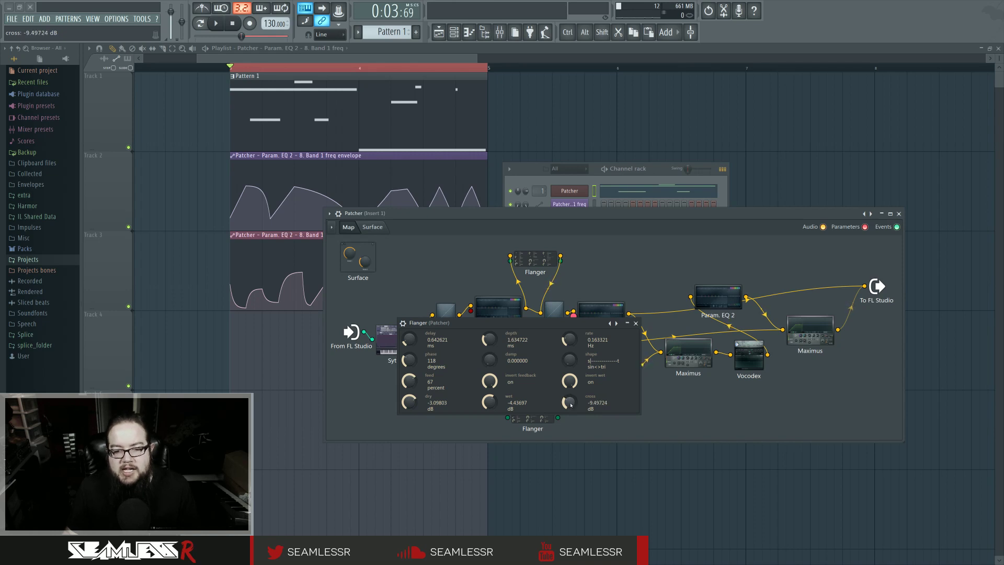
drag(571, 402, 571, 404)
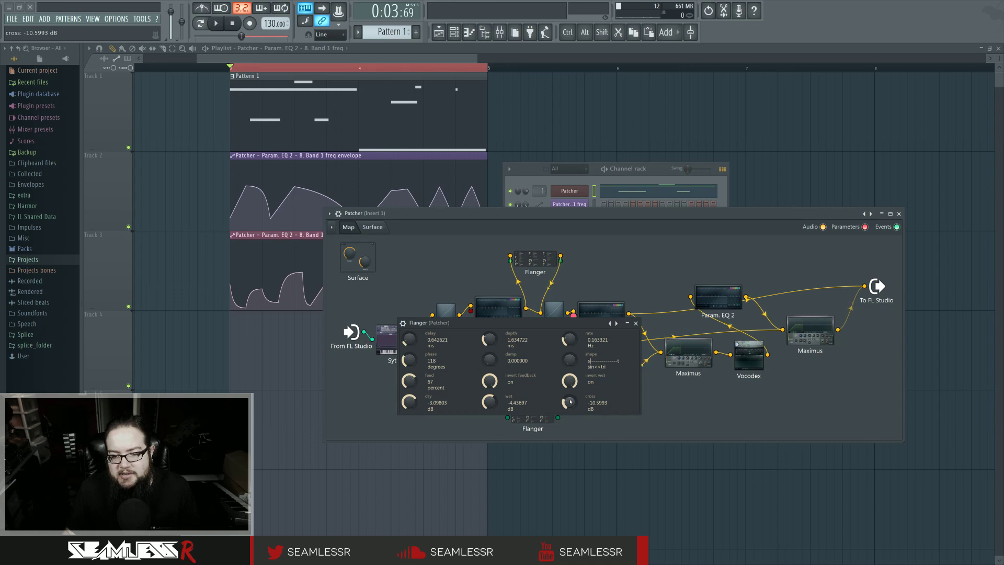
click(636, 322)
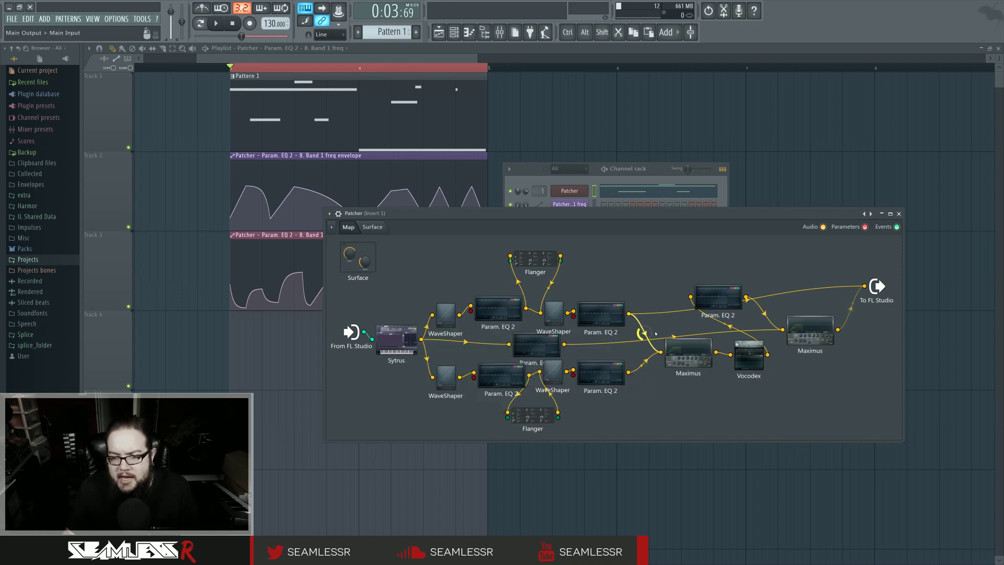
Clear all wires into To FL Studio, connect only Maximus's output to it, and audition
click(542, 417)
click(525, 346)
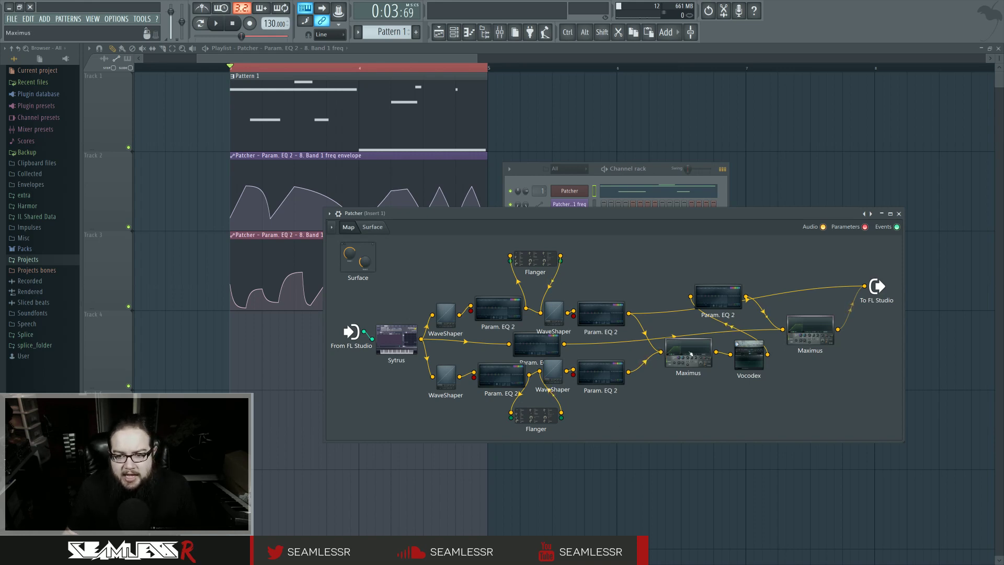
right_click(864, 286)
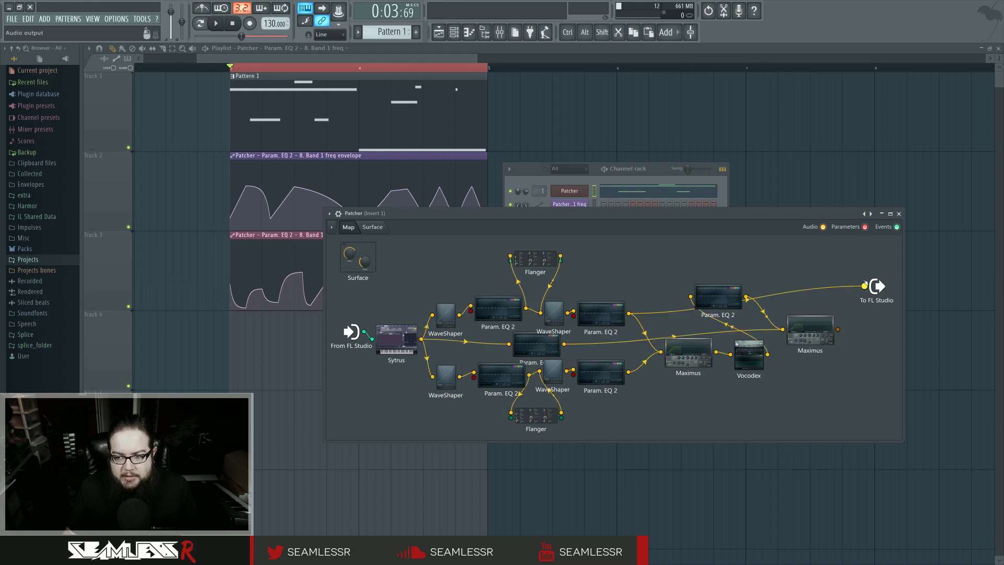
drag(837, 330, 865, 286)
key(space)
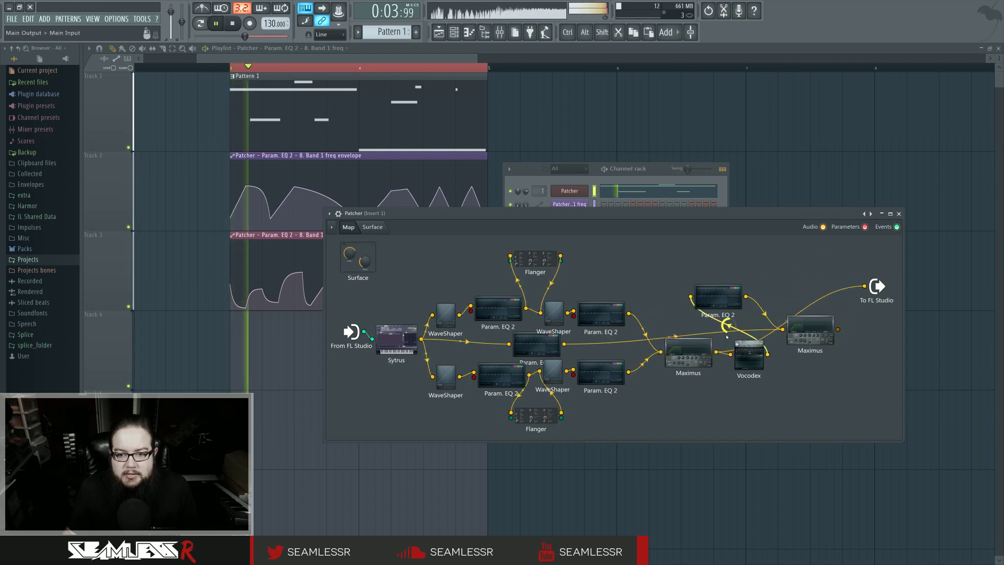
key(space)
Inspect Maximus's HIGH and MASTER bands and its band display, then close it
click(695, 356)
click(395, 382)
click(396, 393)
click(668, 346)
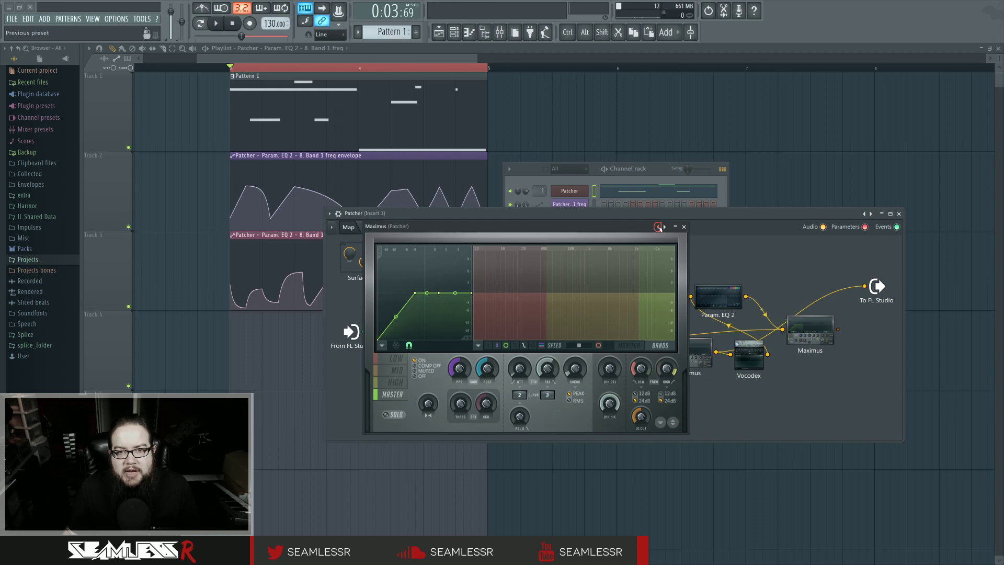
click(683, 227)
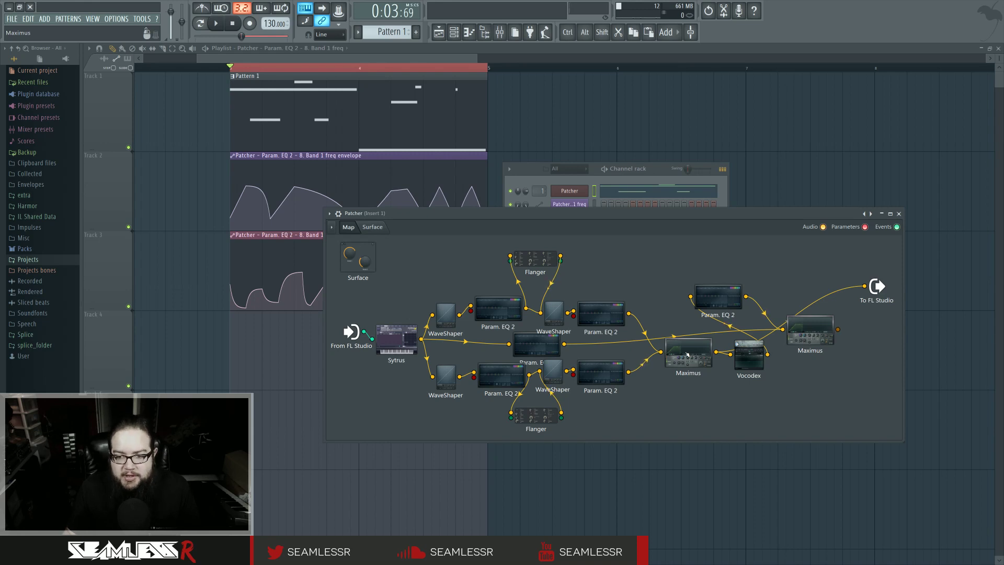
Connect the Vocodex output into Maximus's input and audition the result
drag(687, 354, 685, 352)
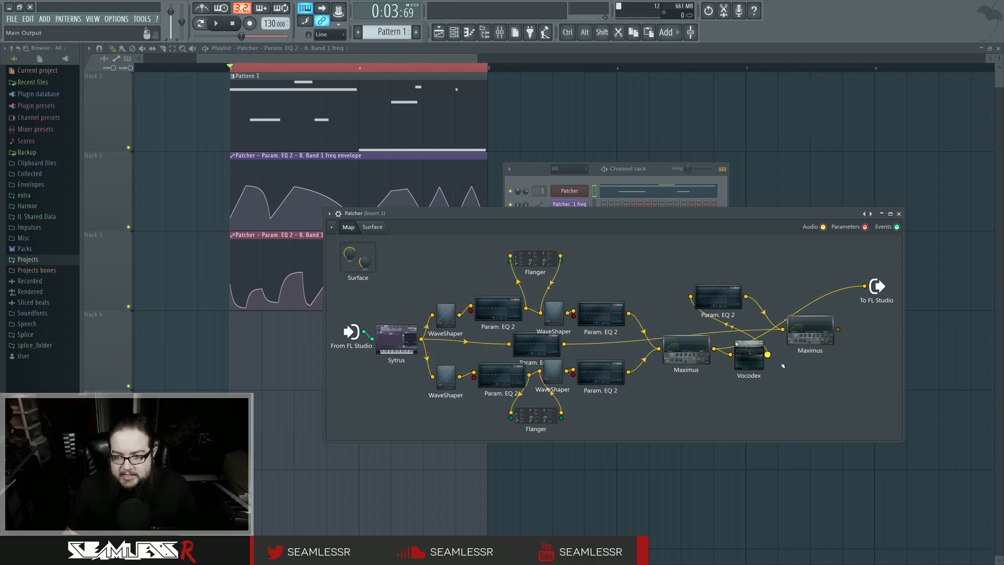
drag(767, 354, 782, 329)
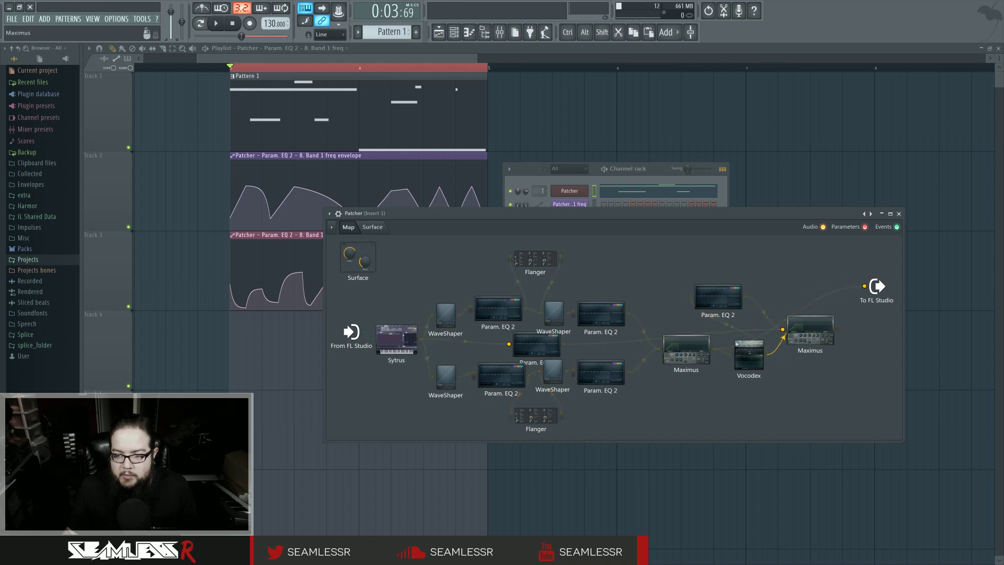
key(space)
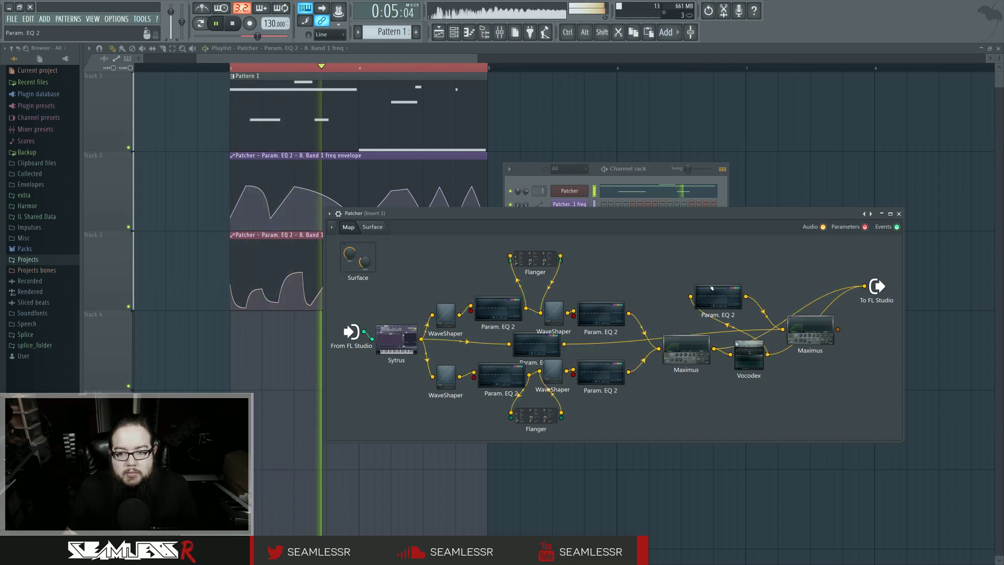
key(space)
Remove the Param. EQ 2 wire to To FL Studio and audition again to compare
drag(864, 286, 860, 270)
key(space)
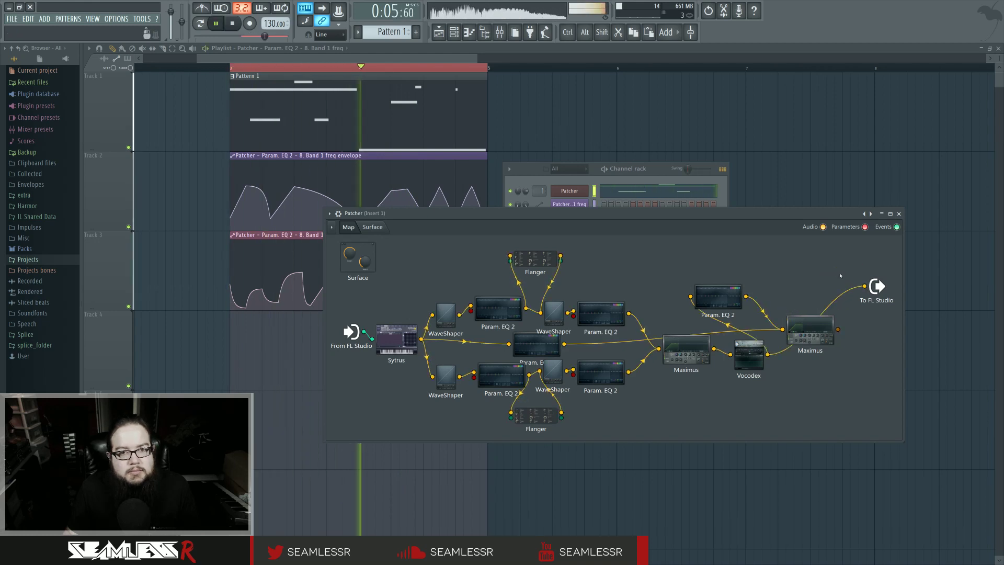
key(space)
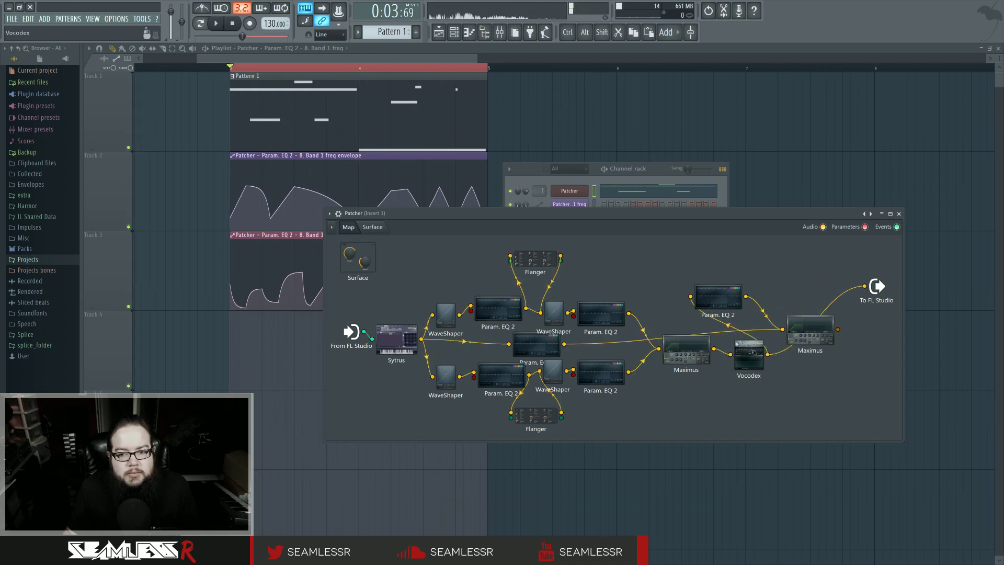
Reduce Vocodex's Bands from 33 to 24 while auditioning, leaving band width distribution unchanged
click(749, 355)
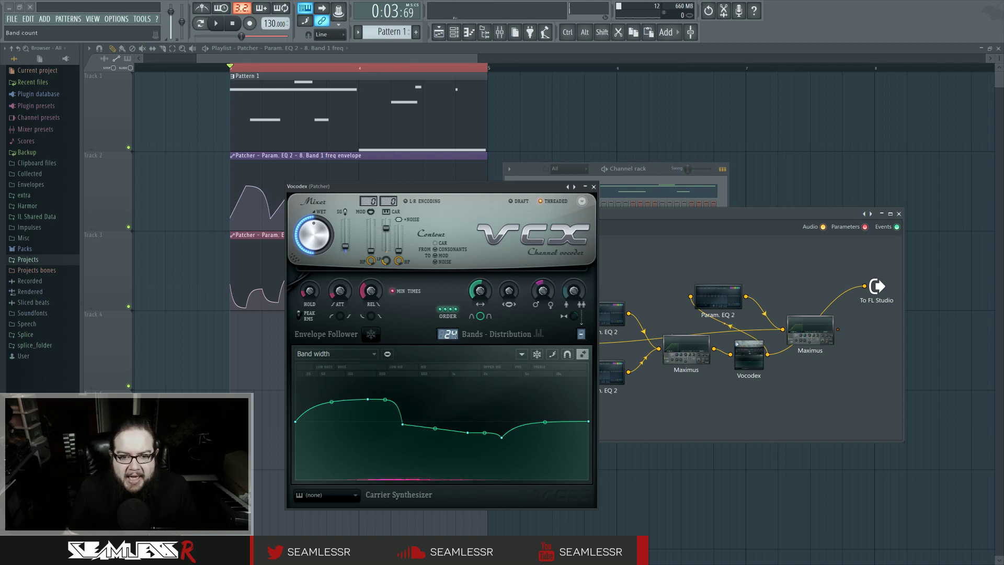
scroll(448, 334, down, 8)
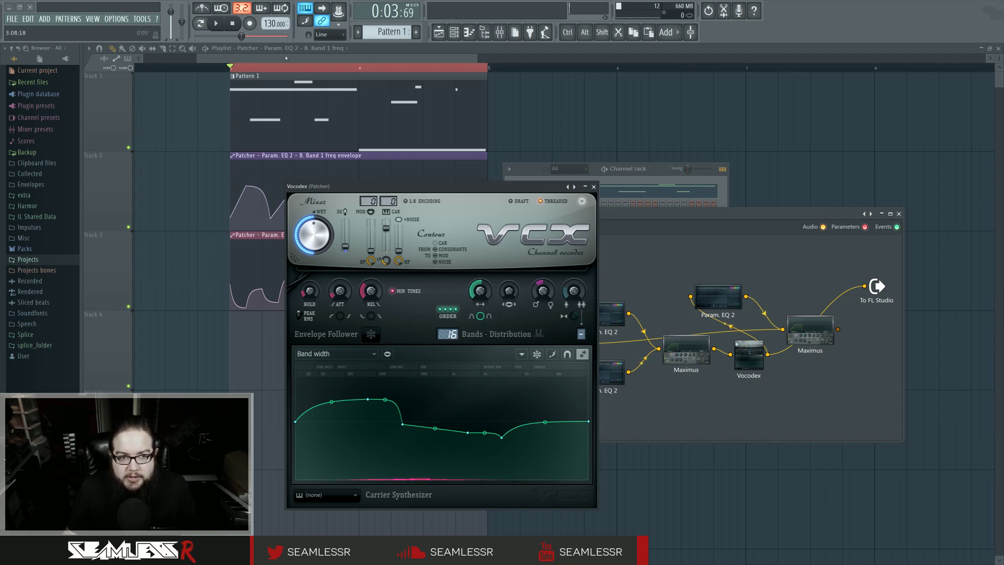
key(space)
scroll(449, 334, up, 10)
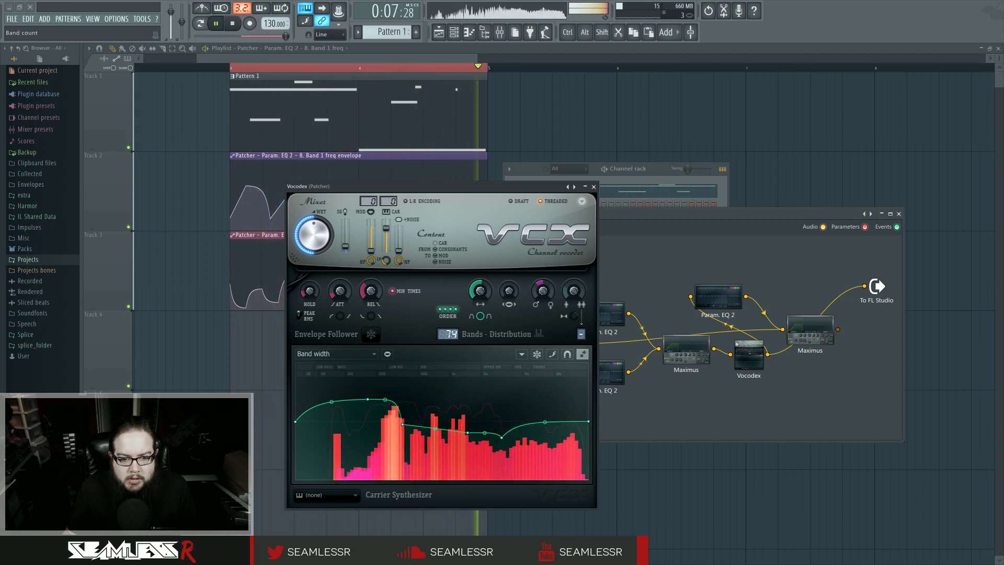
scroll(449, 333, down, 10)
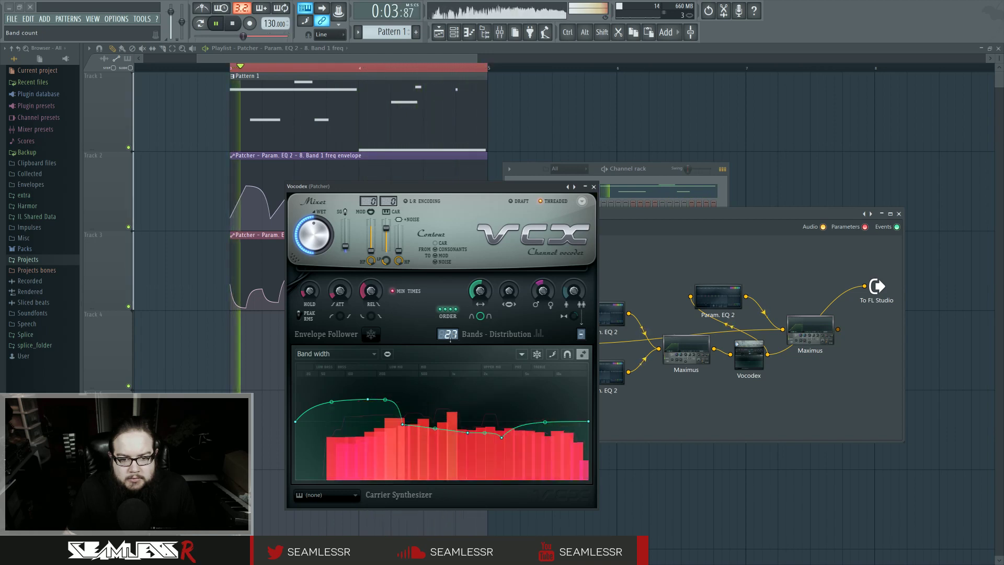
scroll(448, 333, down, 5)
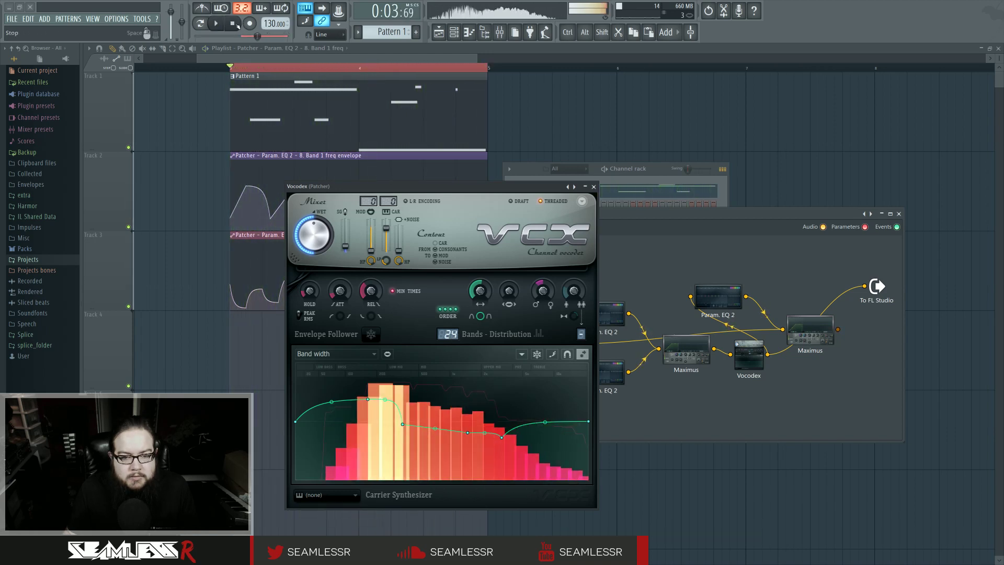
key(space)
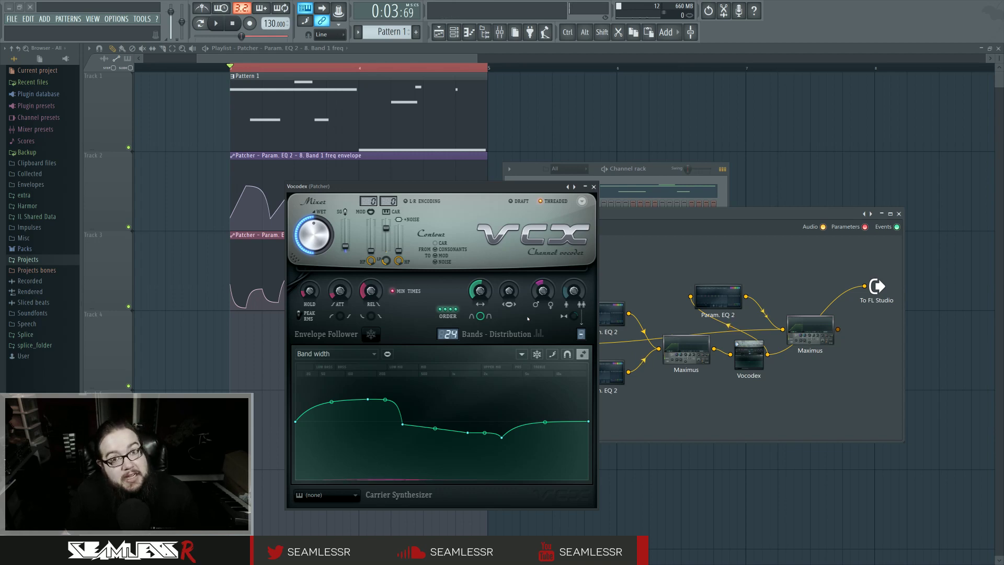
click(369, 358)
click(394, 321)
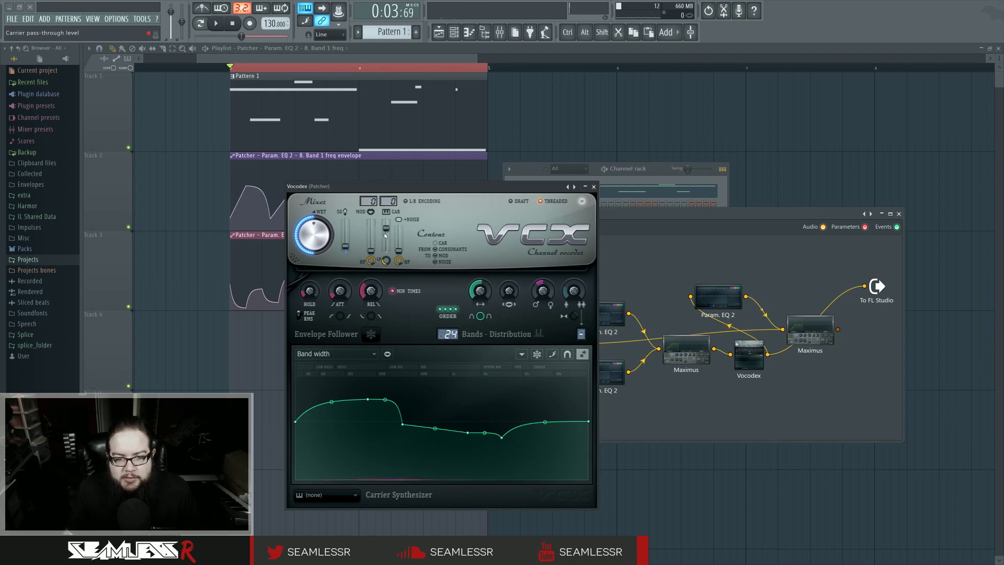
Close Vocodex, wire Maximus's output to To FL Studio, and tidy the Vocodex and Maximus nodes
click(593, 187)
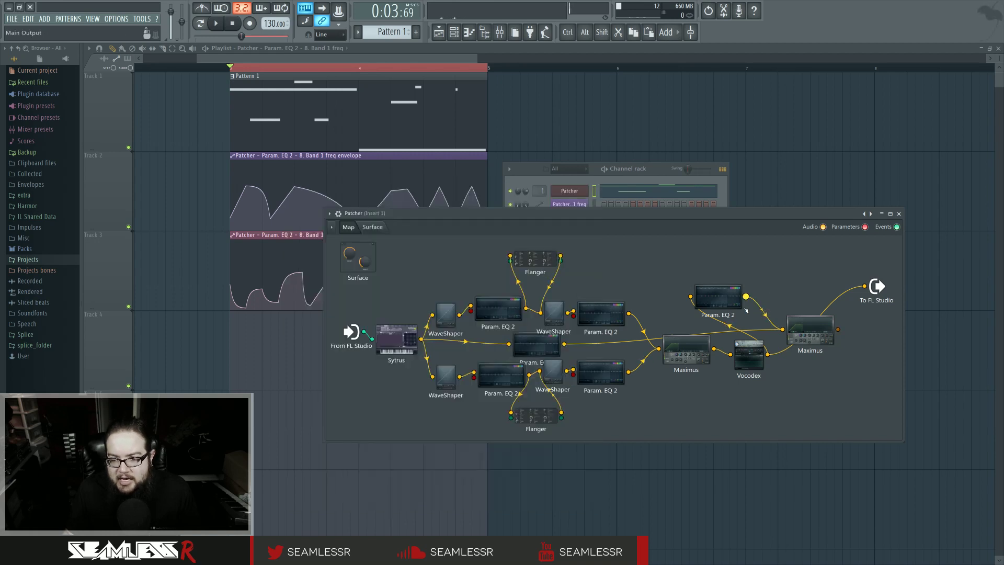
double_click(724, 307)
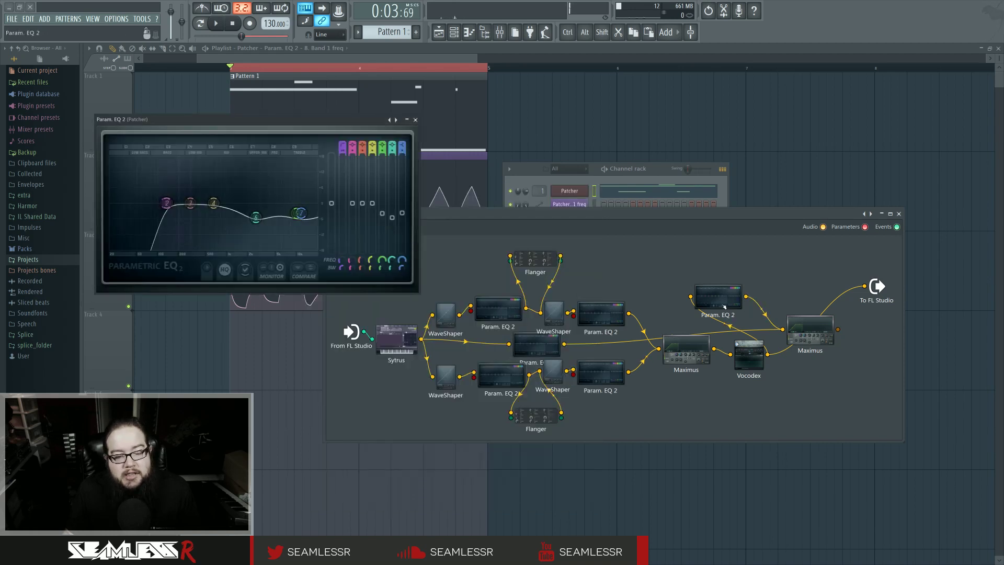
click(415, 120)
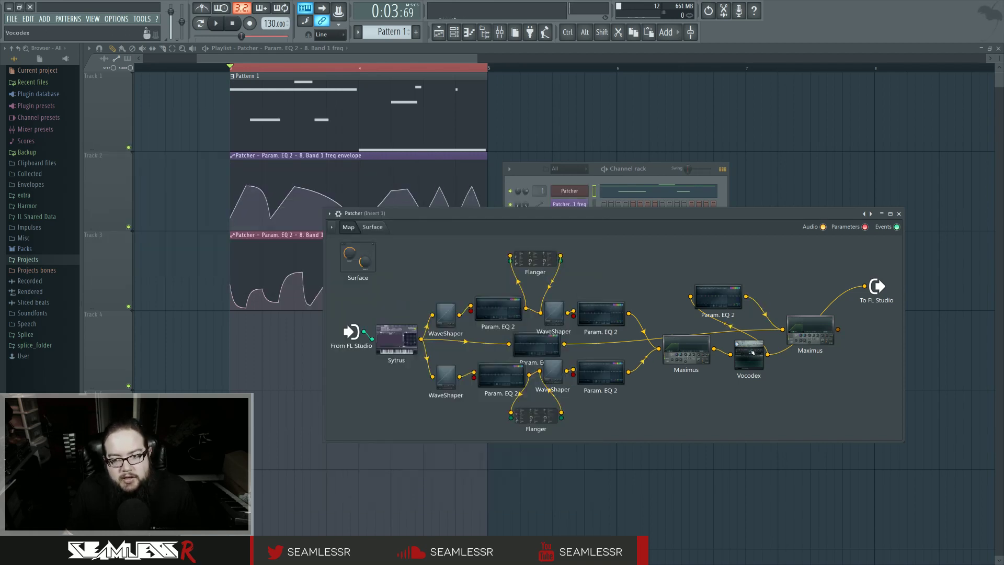
drag(752, 354, 749, 352)
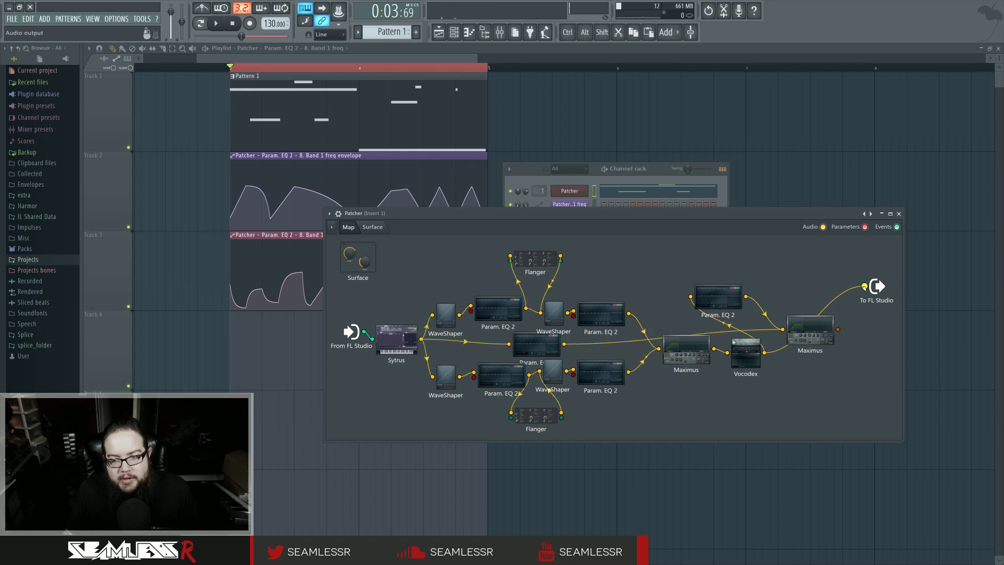
drag(838, 329, 863, 286)
drag(810, 328, 815, 314)
Check the centre Param. EQ 2 settings and audition the patch
double_click(527, 348)
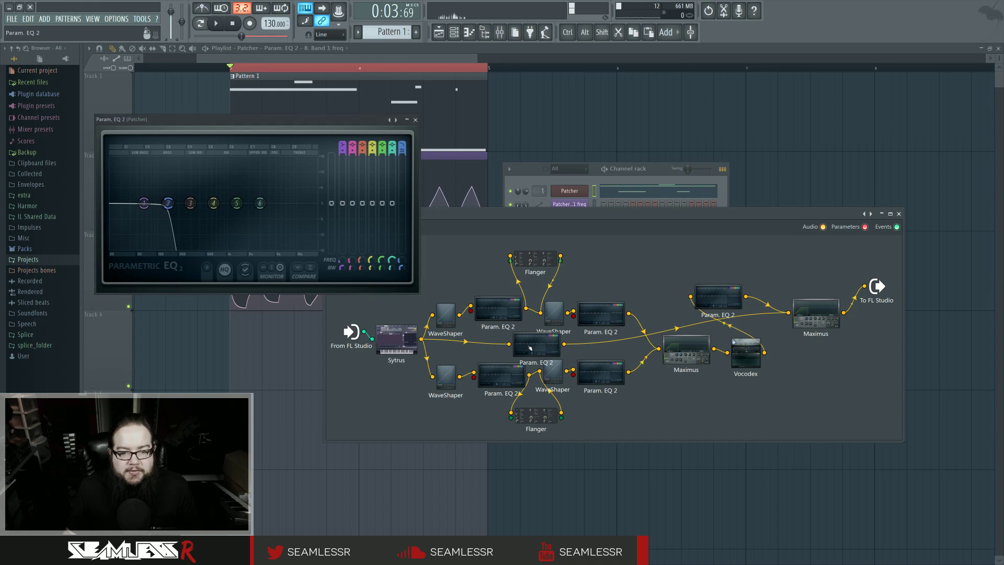
click(416, 120)
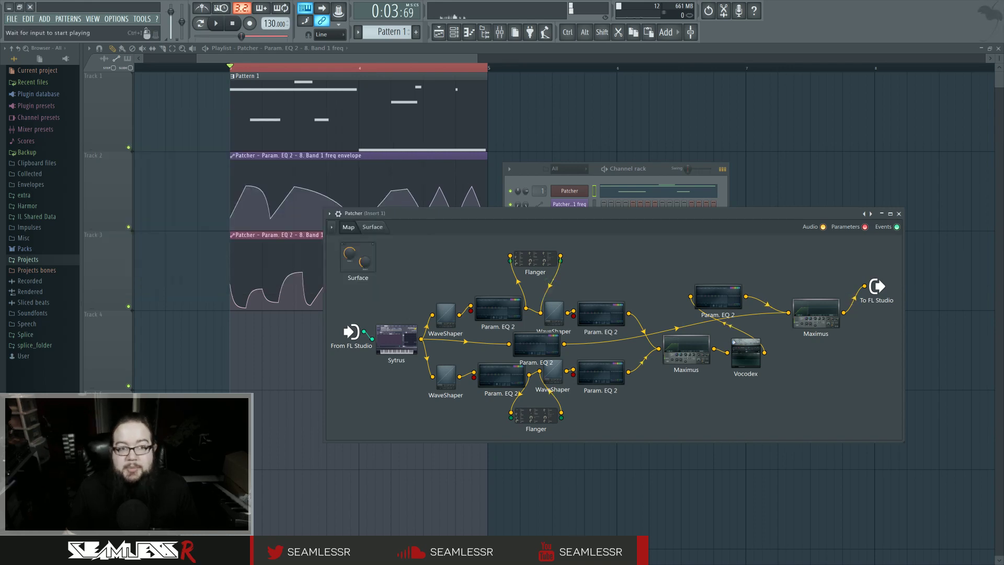
click(216, 23)
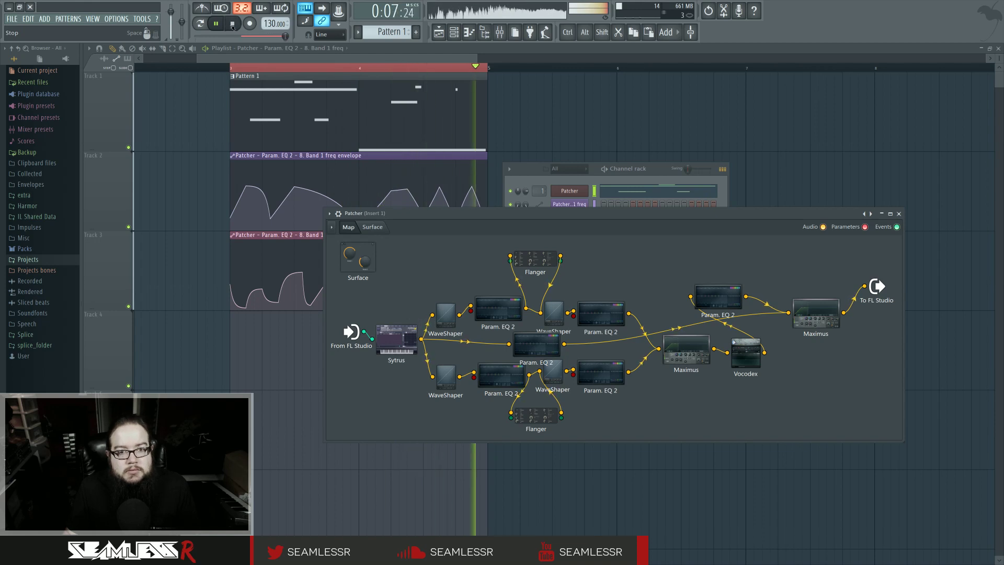
click(233, 23)
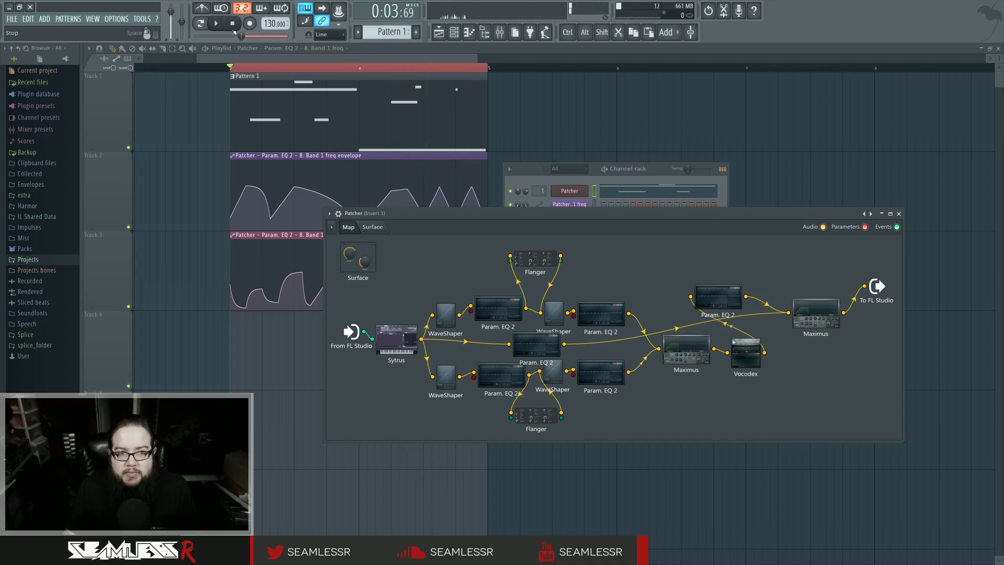
key(space)
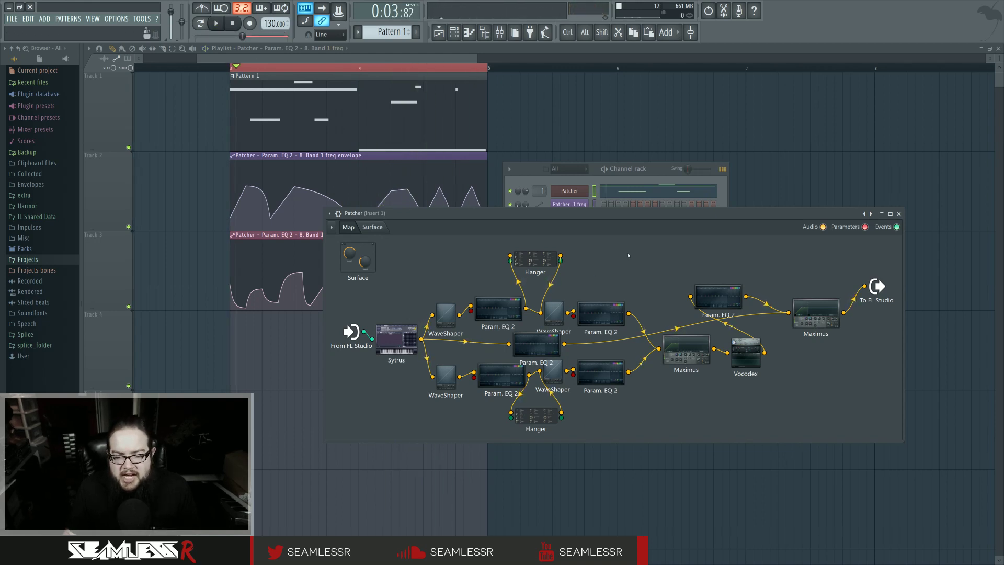
Open Sytrus over the Patcher map and adjust operator 2's oscillator tension while playing
click(396, 339)
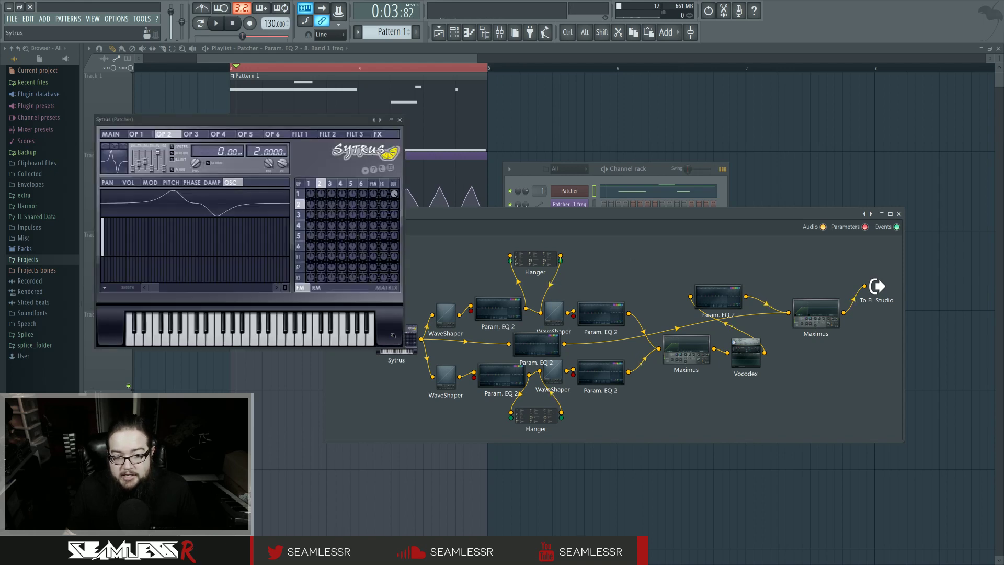
drag(342, 125, 637, 270)
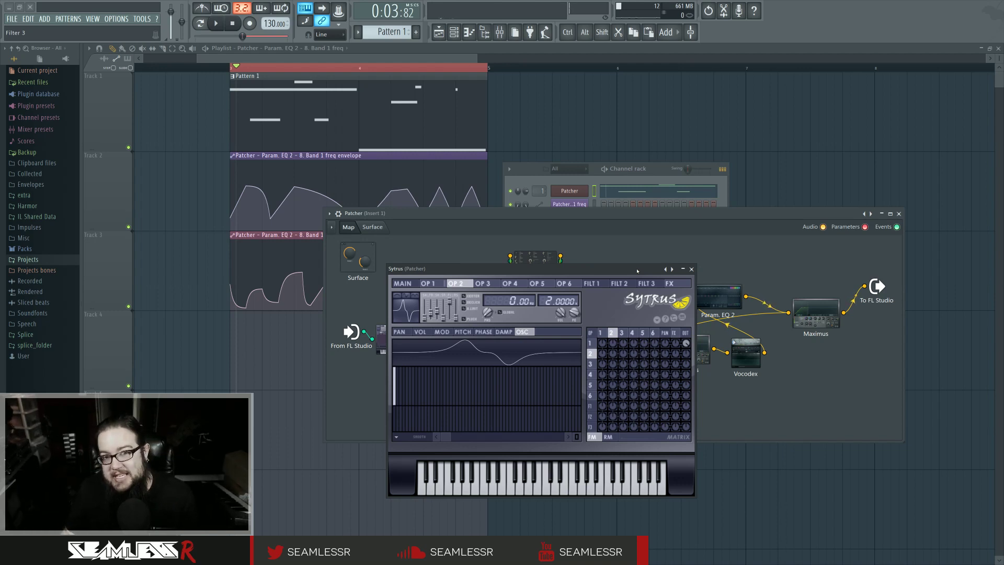
key(space)
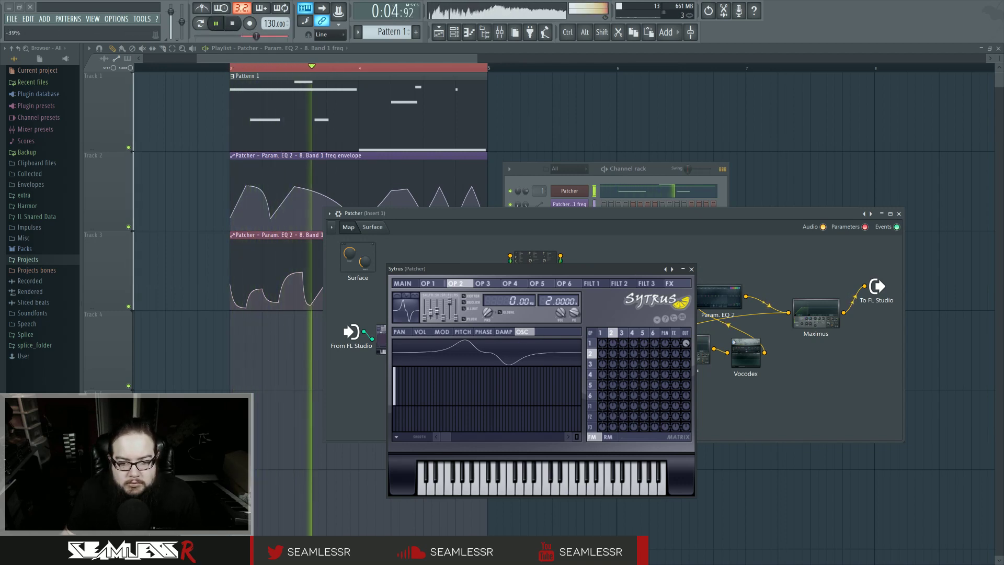
drag(439, 308, 440, 315)
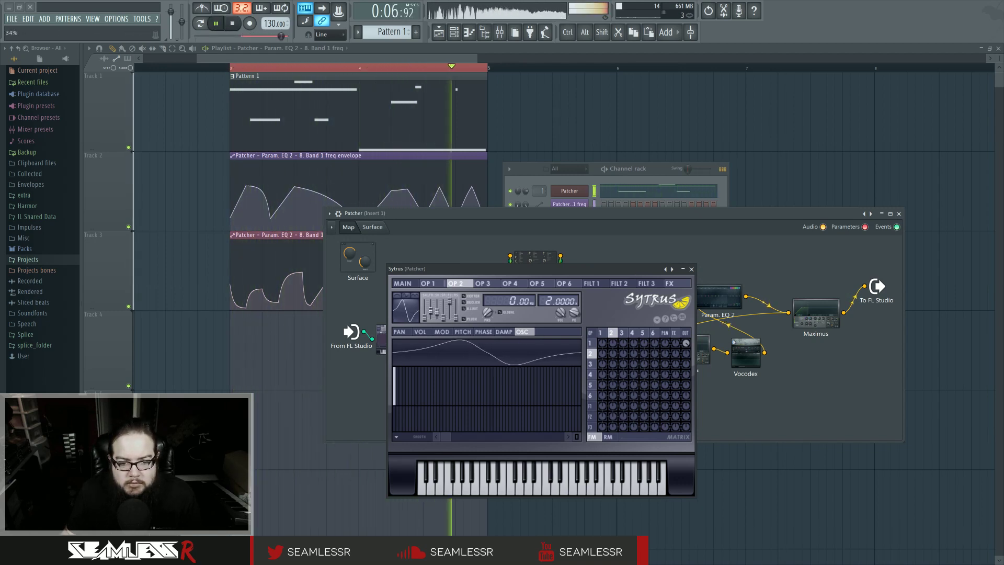
key(space)
On operator 1, sharpen the waveform bend and skew it to 57% while auditioning
click(602, 332)
key(space)
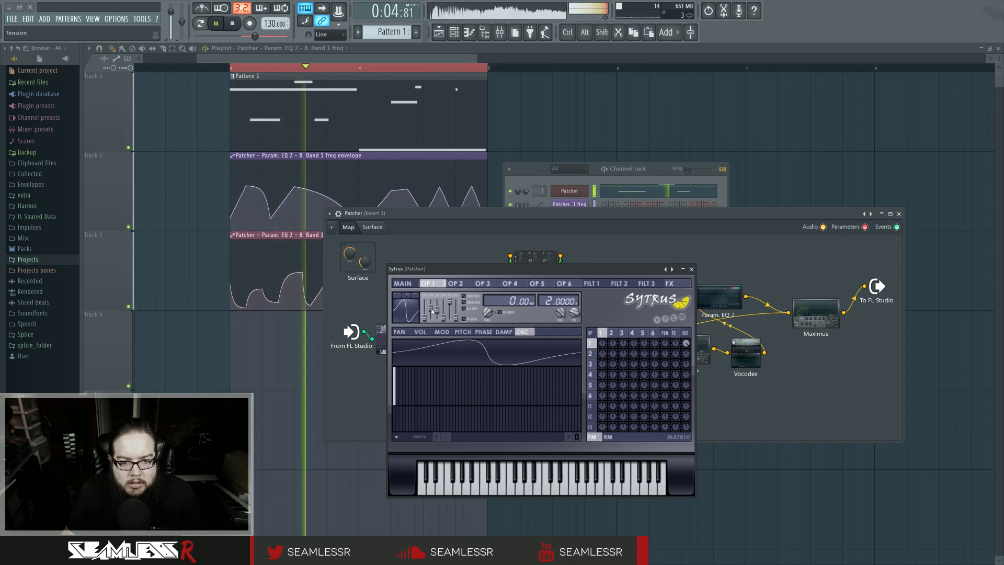
drag(437, 312, 433, 309)
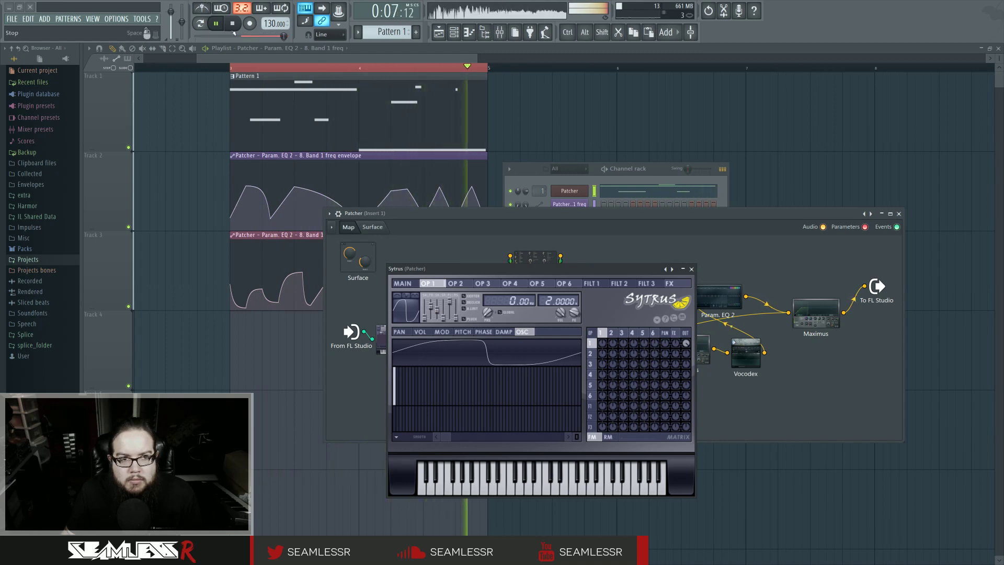
key(space)
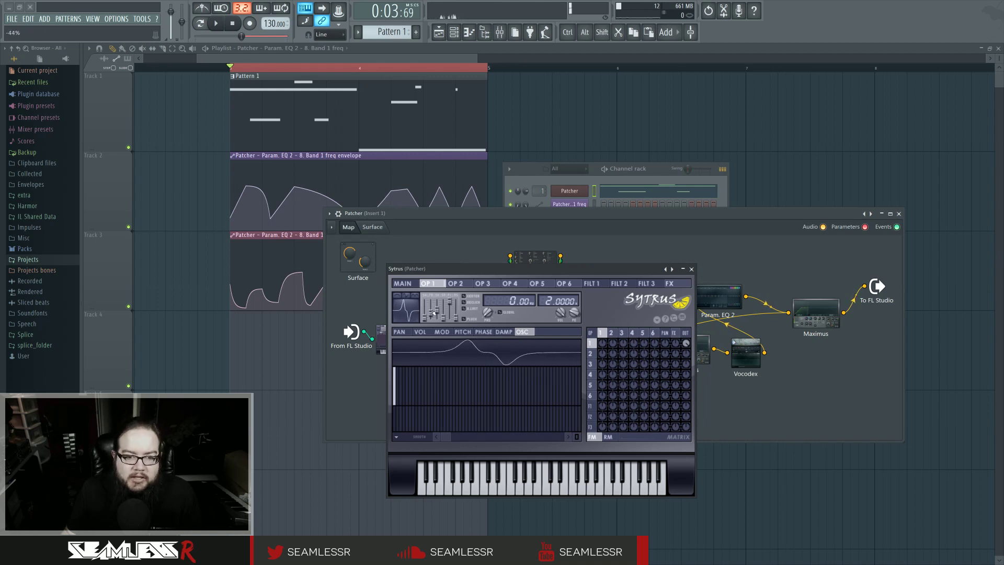
drag(438, 313, 438, 307)
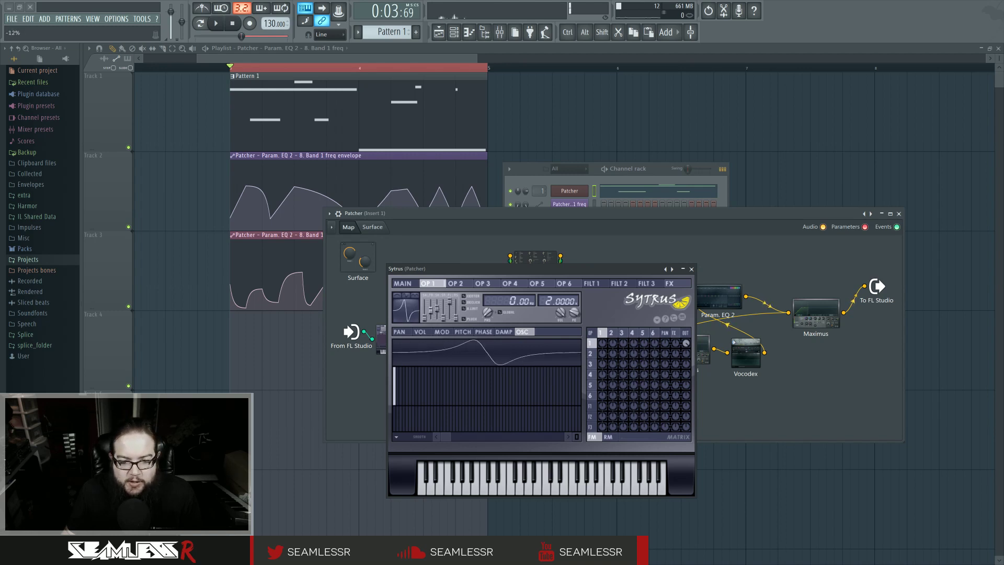
drag(443, 308, 443, 315)
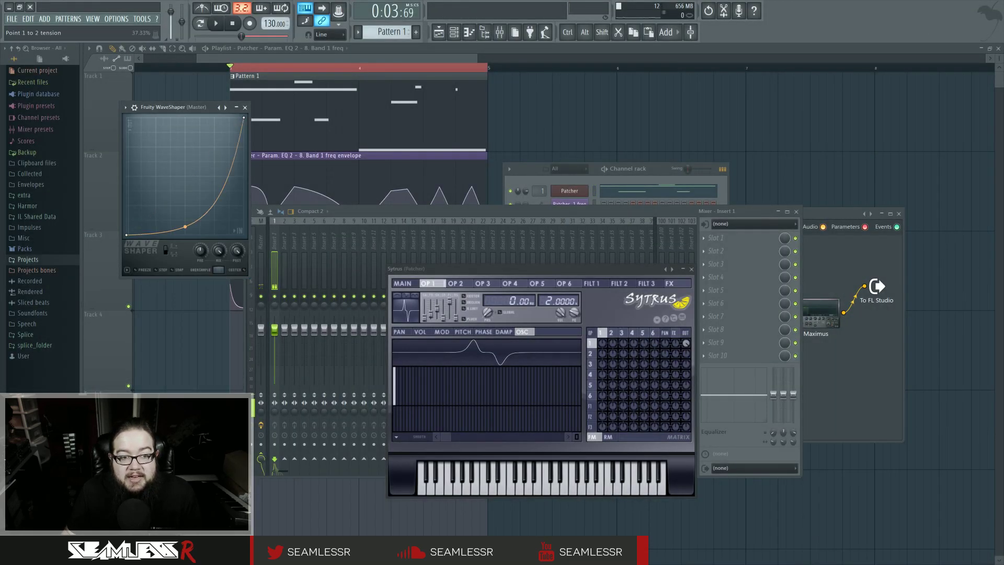
Reset the Master WaveShaper curve to linear, close the window, and resume playback
drag(185, 226, 185, 118)
alt+click(185, 118)
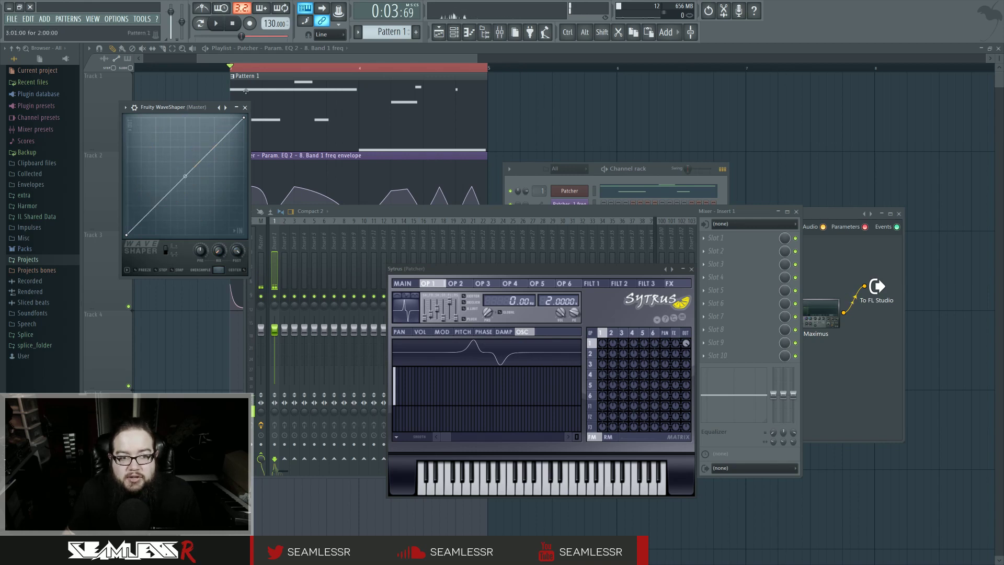
key(Escape)
key(space)
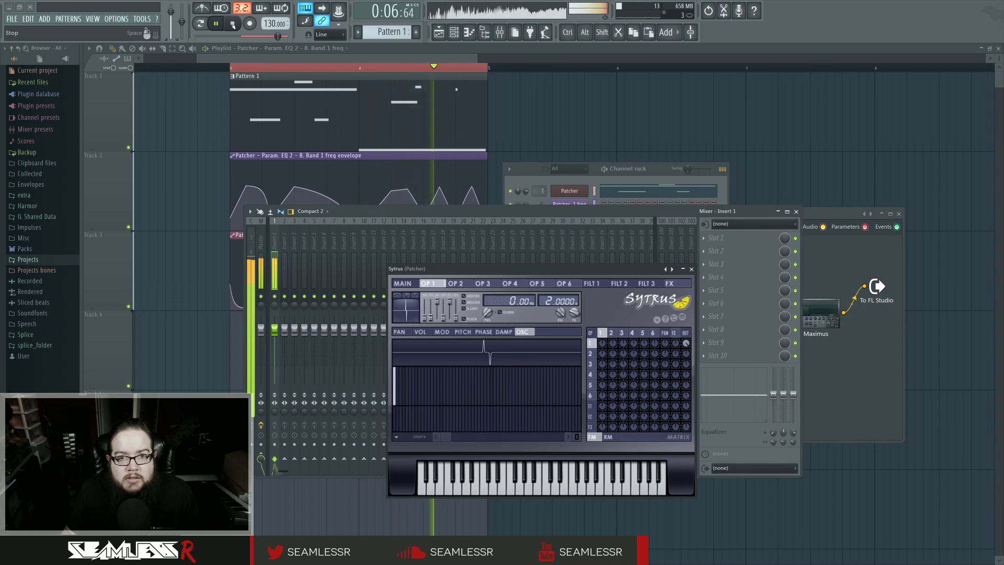
Remove operator 1's skew so it returns to a plain sine while auditioning
key(space)
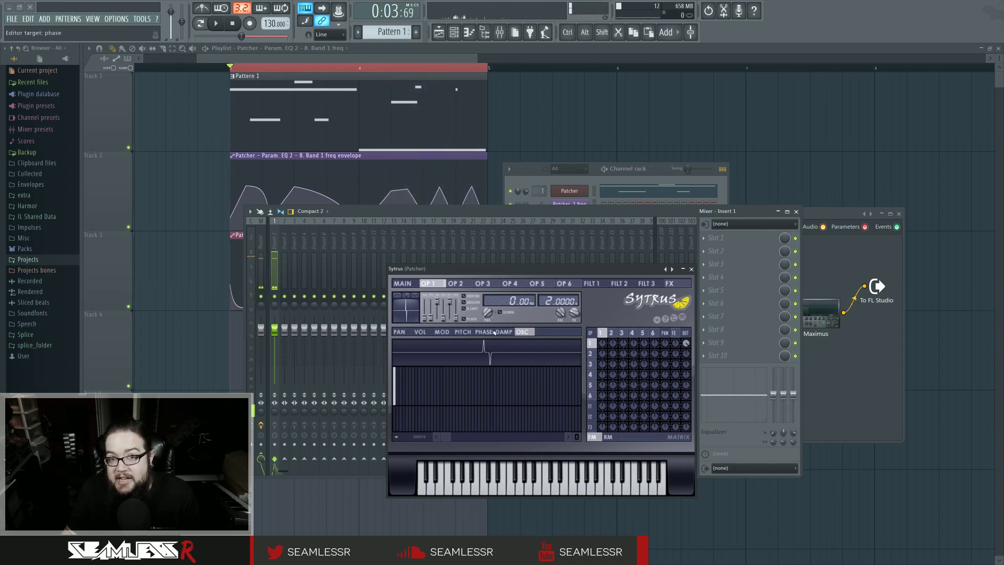
click(222, 24)
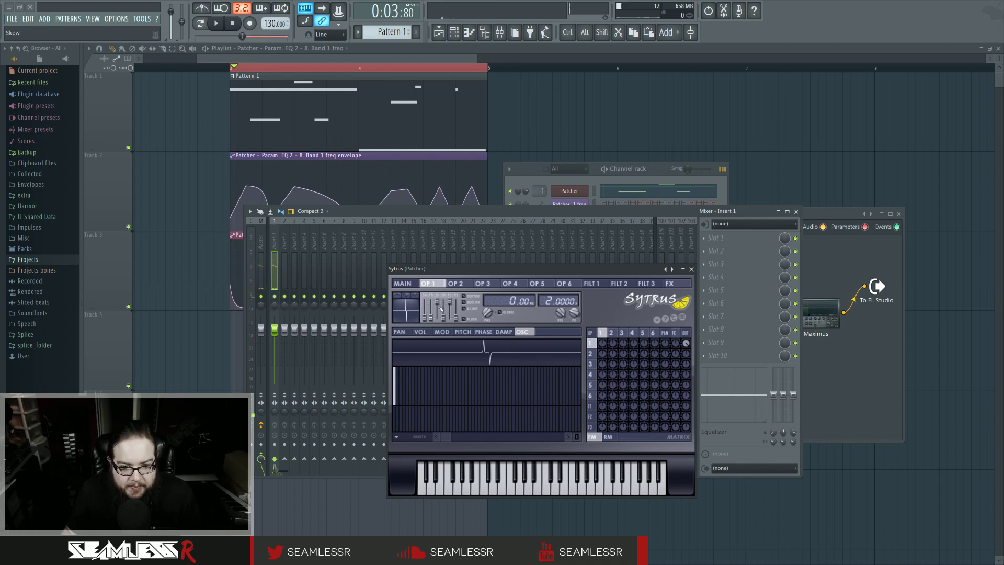
drag(440, 308, 437, 309)
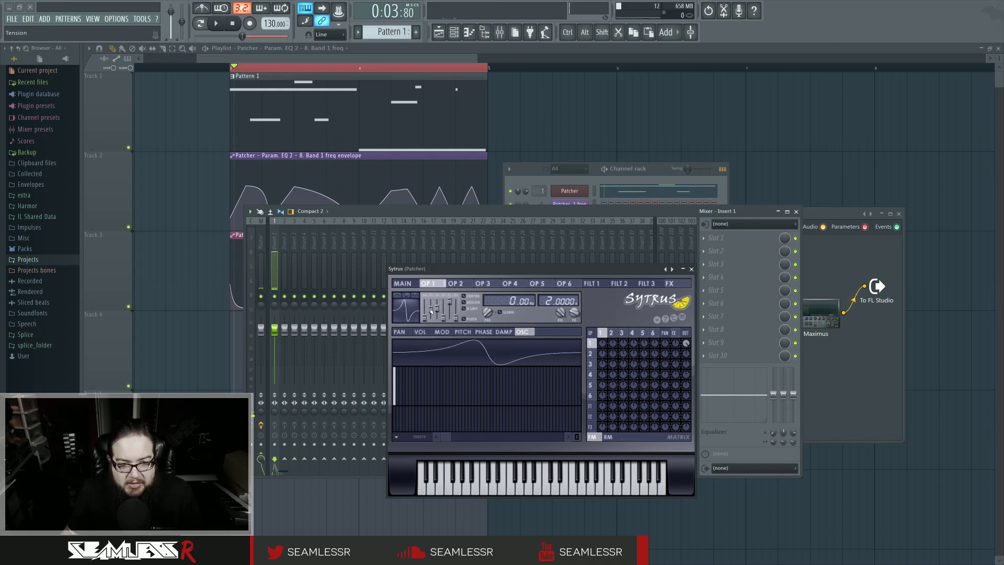
click(216, 25)
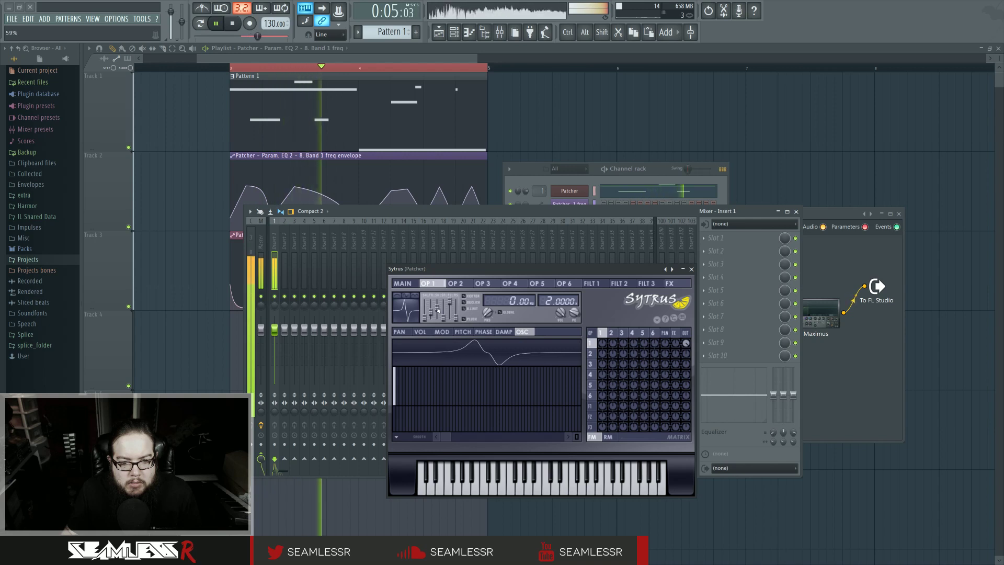
drag(439, 312, 438, 317)
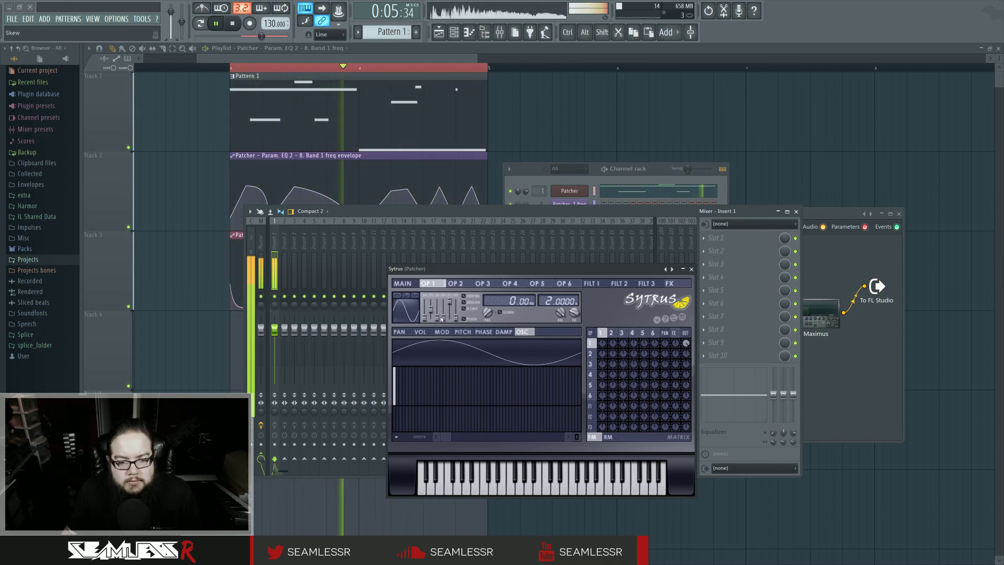
Add then remove harmonic 2, set harmonic 1 to 82%, and bend operator 1's shape to -41%
click(398, 379)
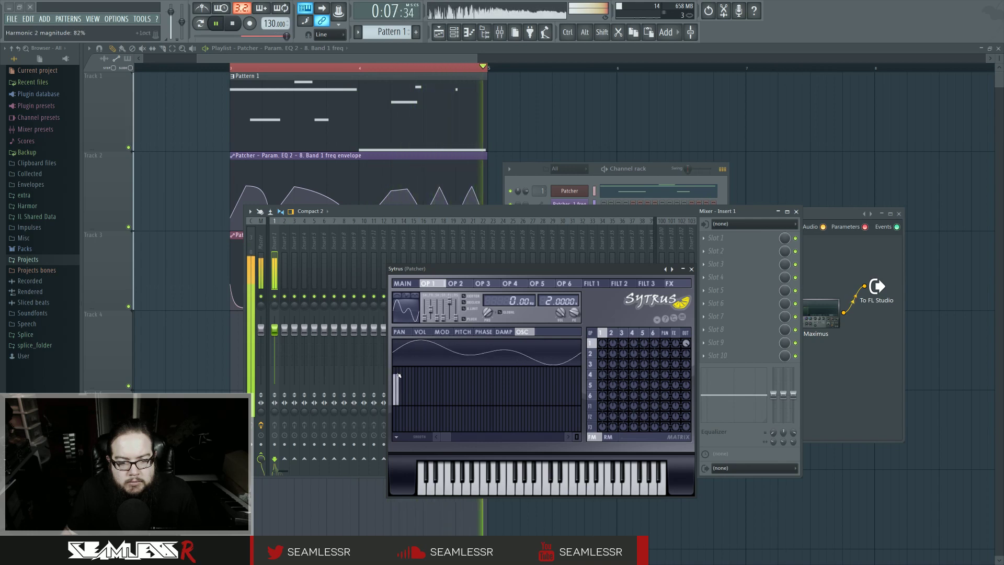
click(396, 373)
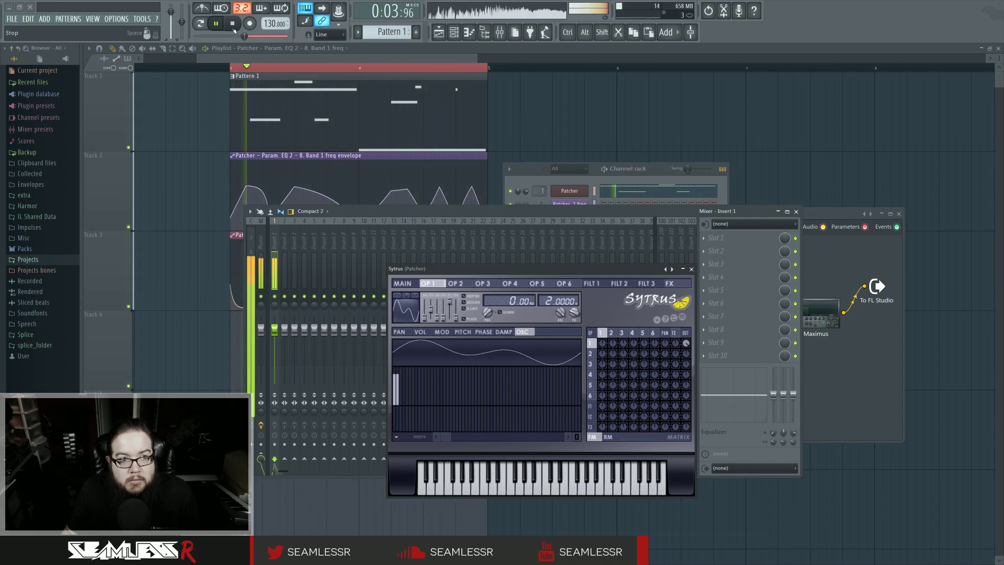
key(space)
drag(399, 387, 400, 407)
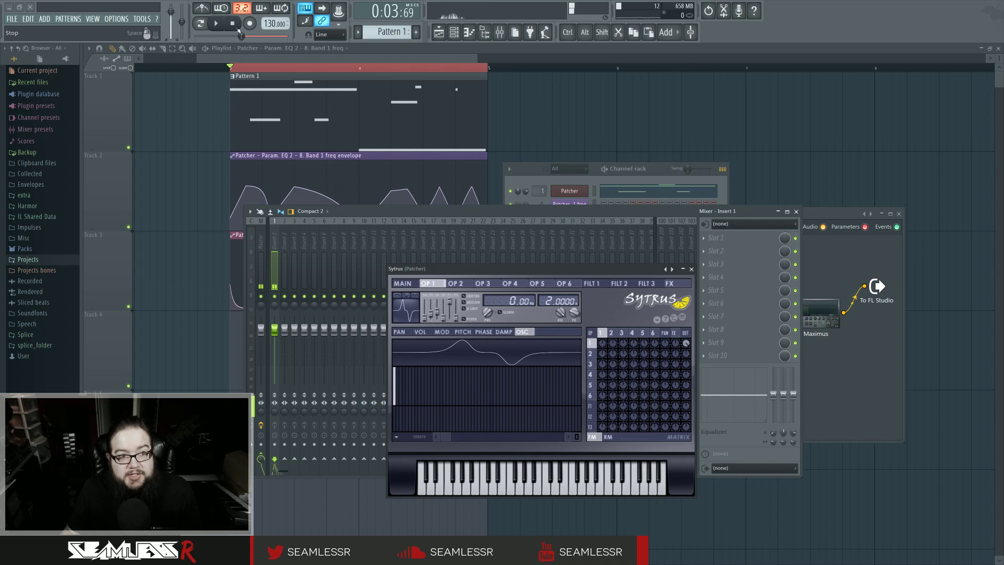
click(215, 23)
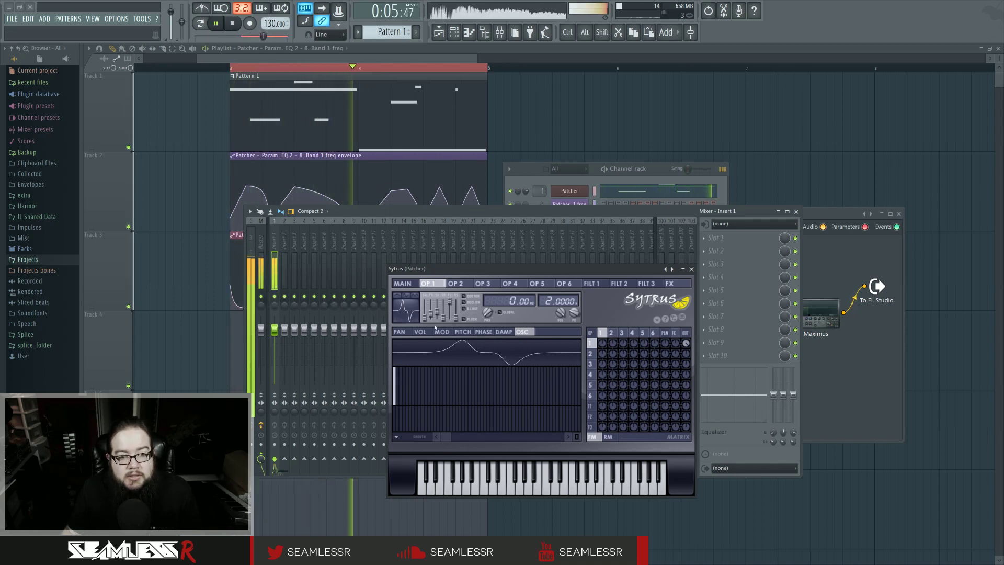
drag(439, 314, 439, 320)
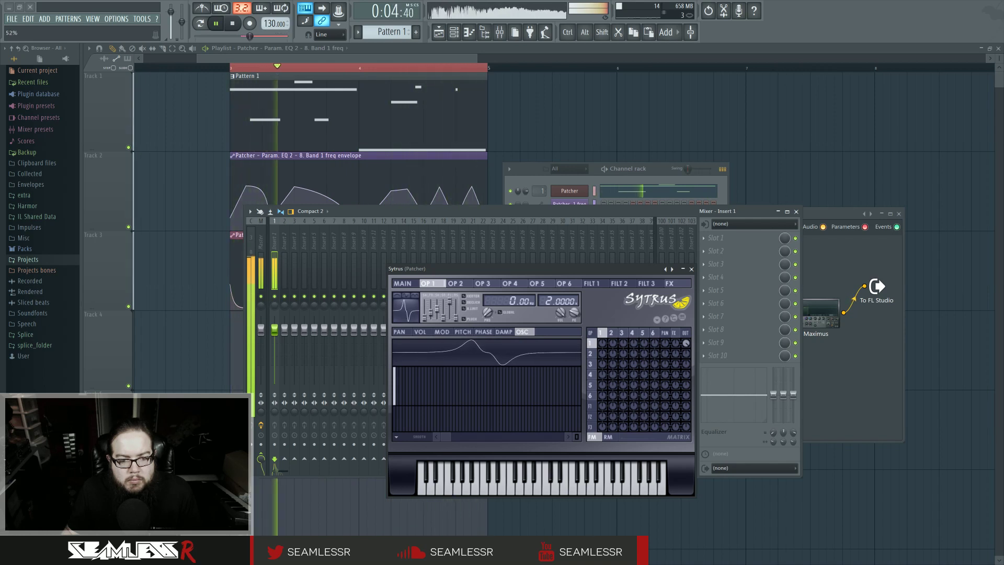
key(space)
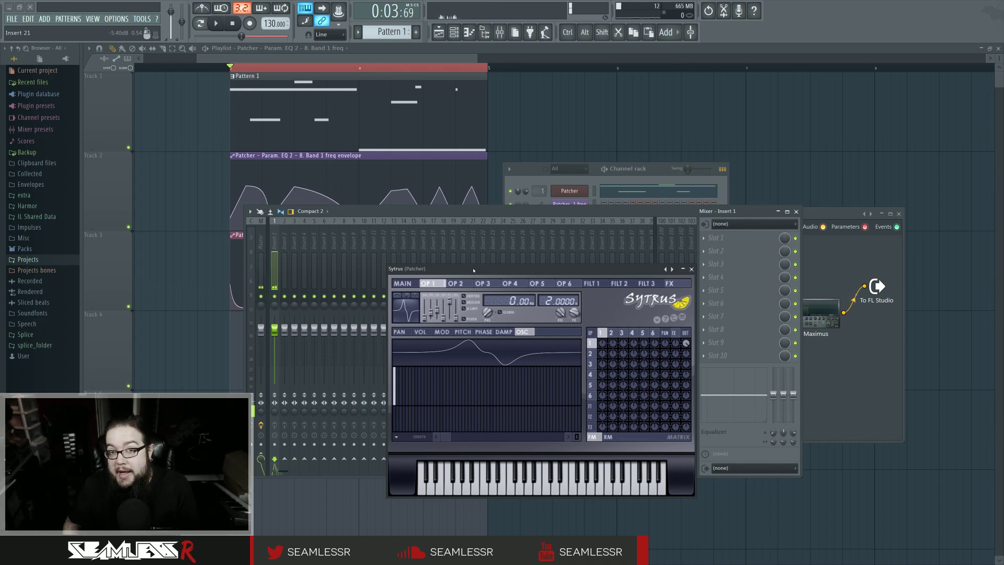
Close the Sytrus, Patcher and Channel rack windows, then view Pattern 1's notes in the piano roll
click(805, 214)
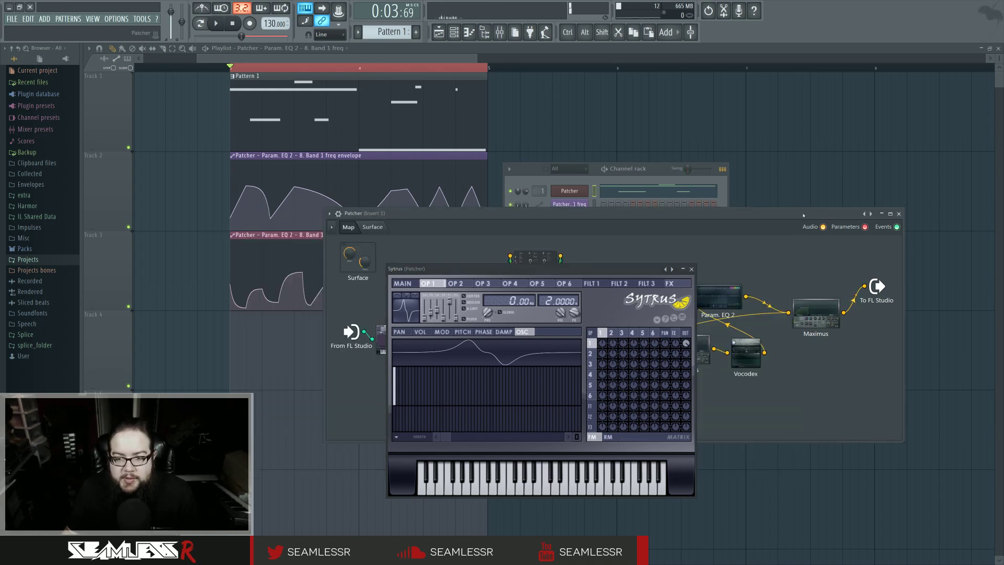
click(694, 269)
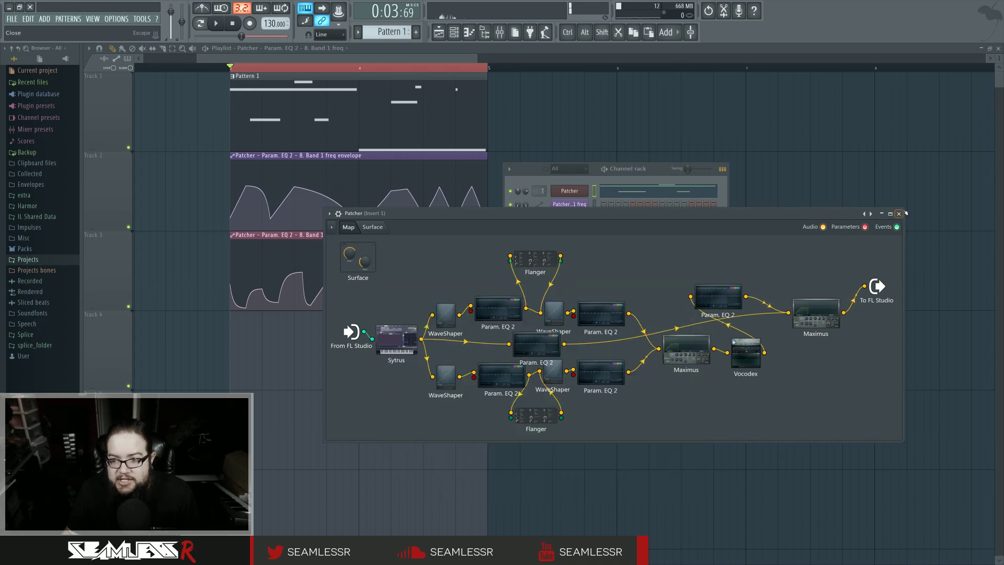
key(Escape)
key(Escape)
double_click(267, 115)
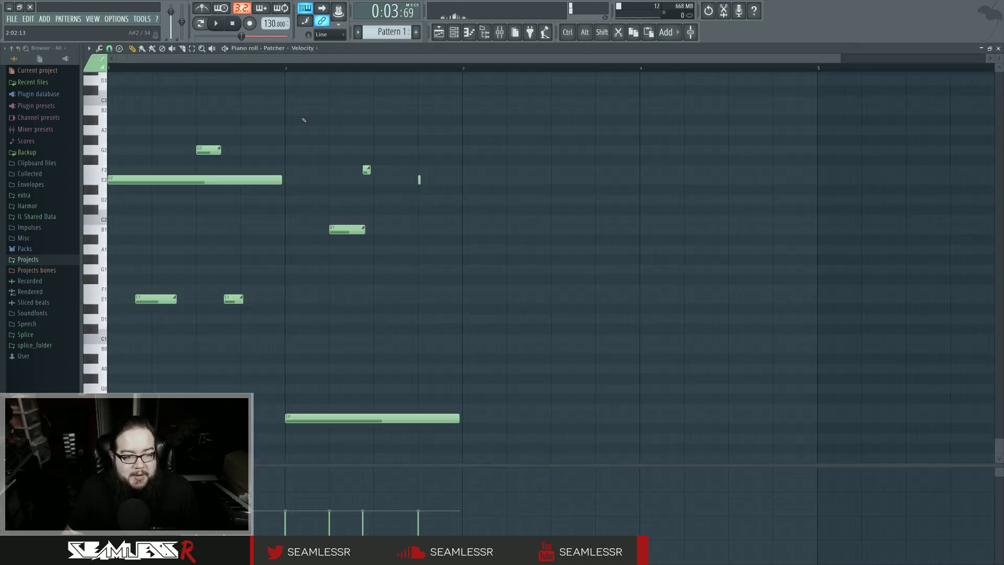
Back in the Playlist, audition the two EQ envelope clips, then play from bar 4
click(439, 33)
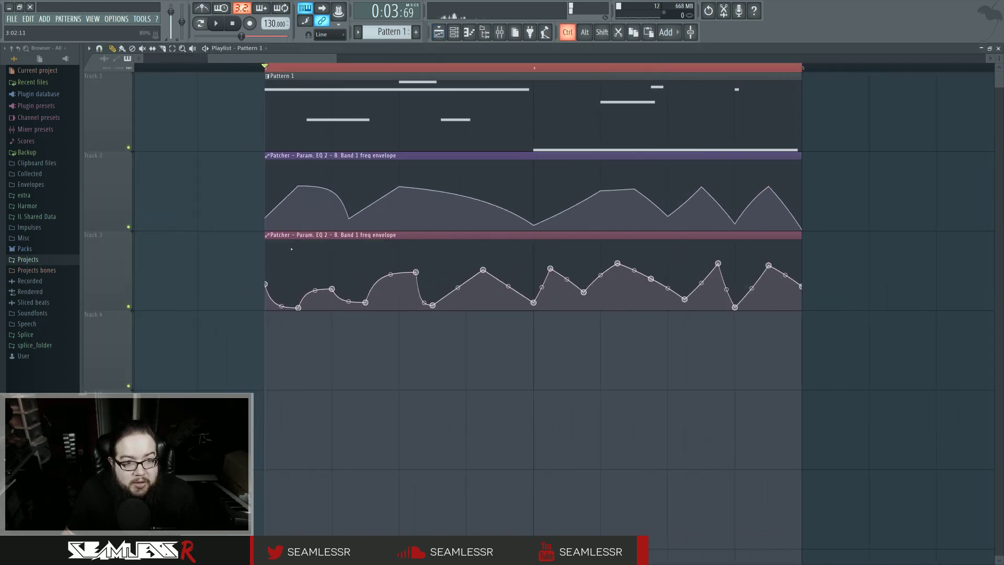
mouse_move(283, 213)
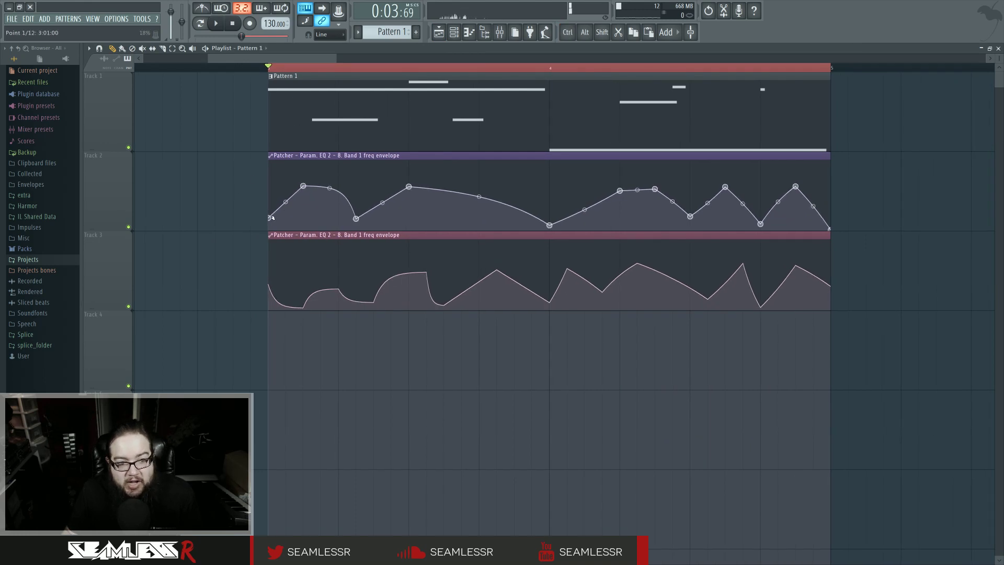
key(space)
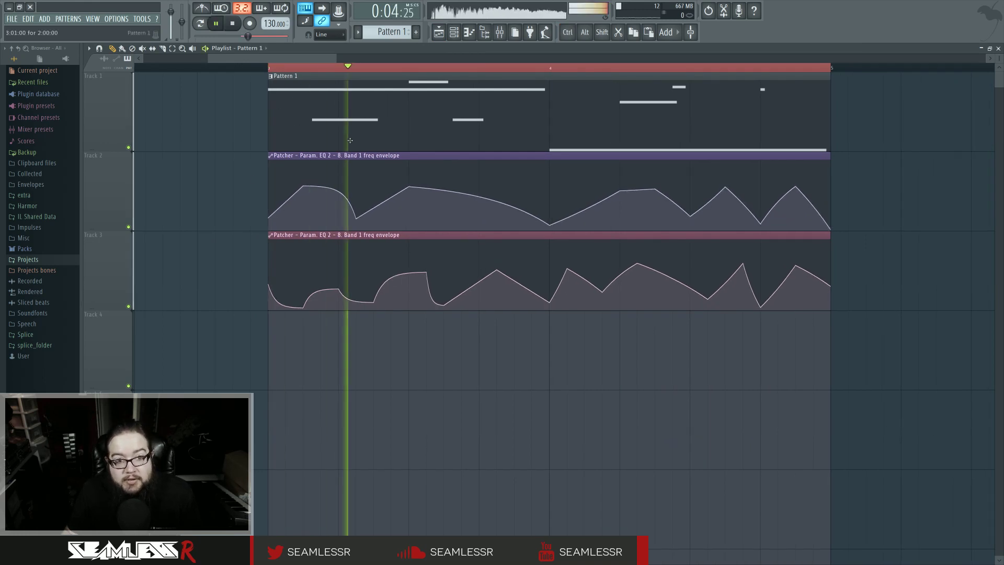
key(space)
click(549, 67)
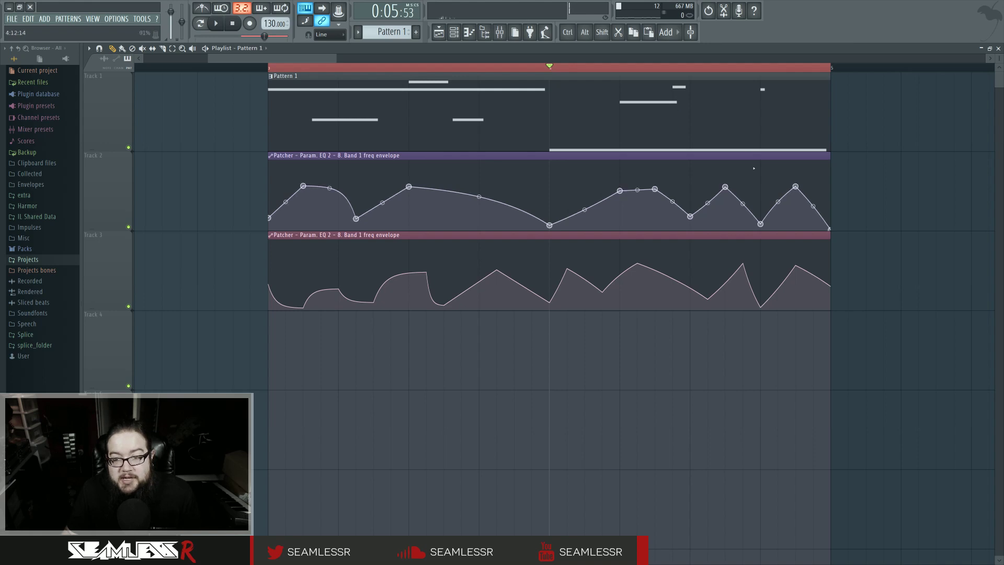
key(space)
key(space)
key(space)
key(space)
click(268, 67)
double_click(290, 103)
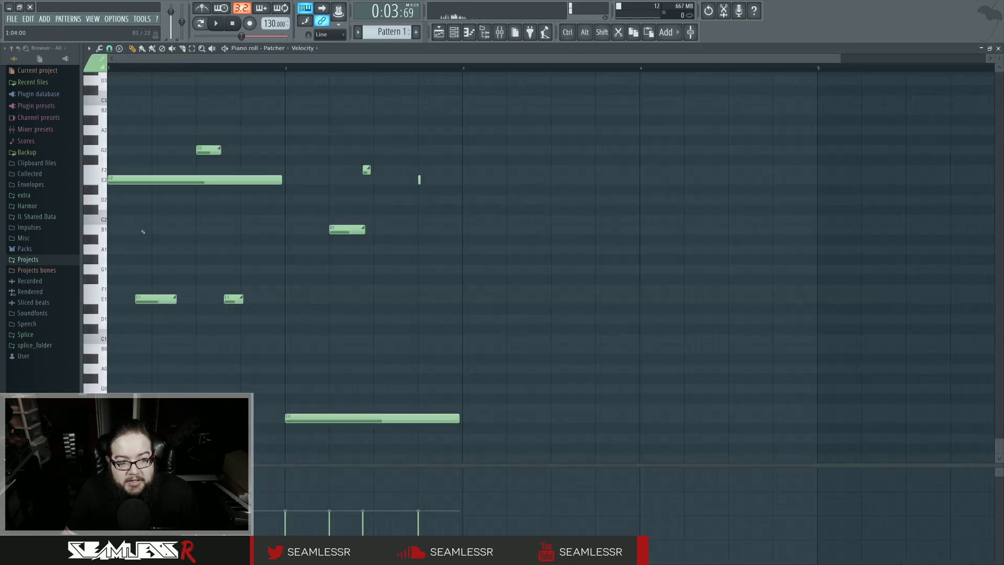
drag(124, 179, 123, 301)
key(space)
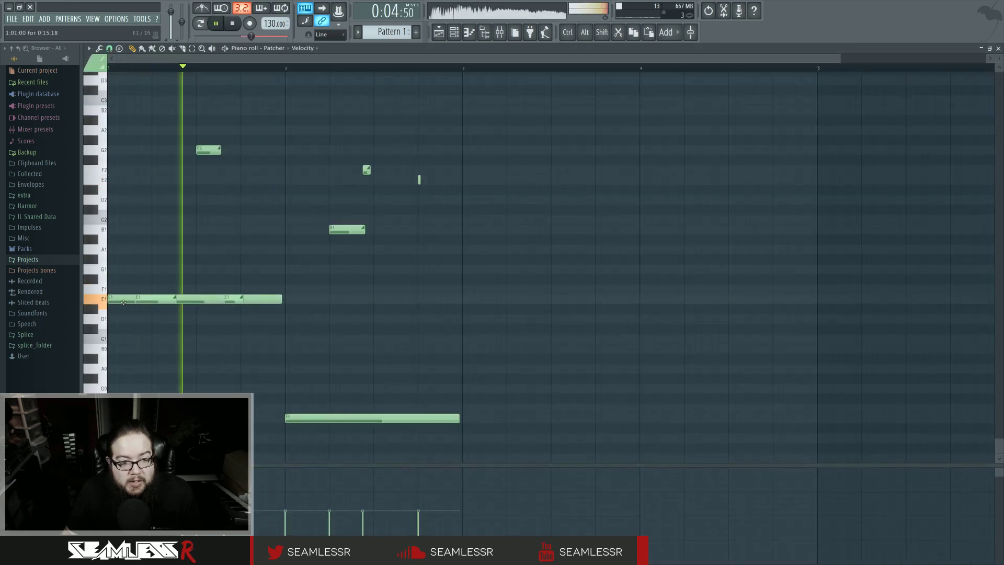
key(space)
key(space)
key(space)
key(ctrl+z)
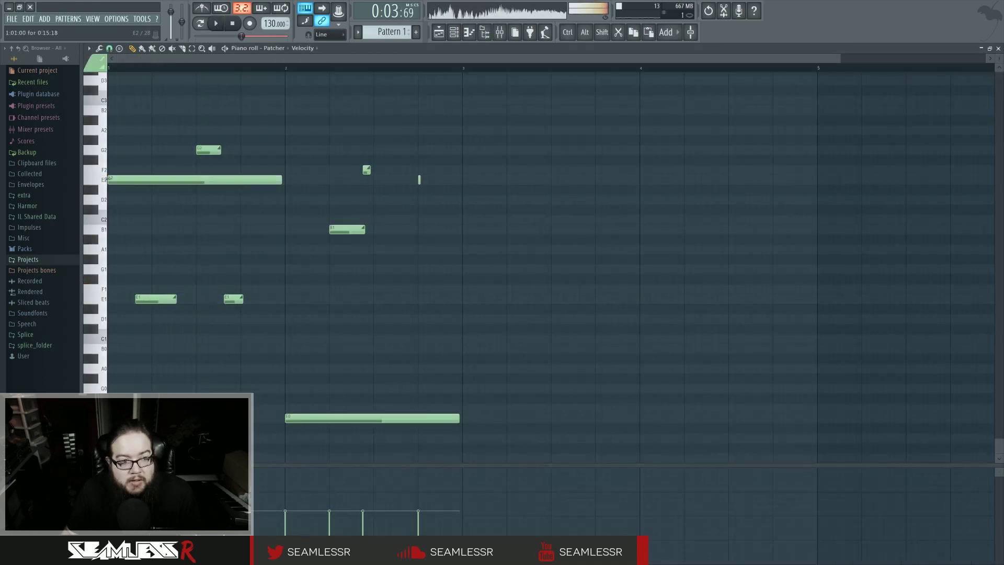
key(space)
key(space)
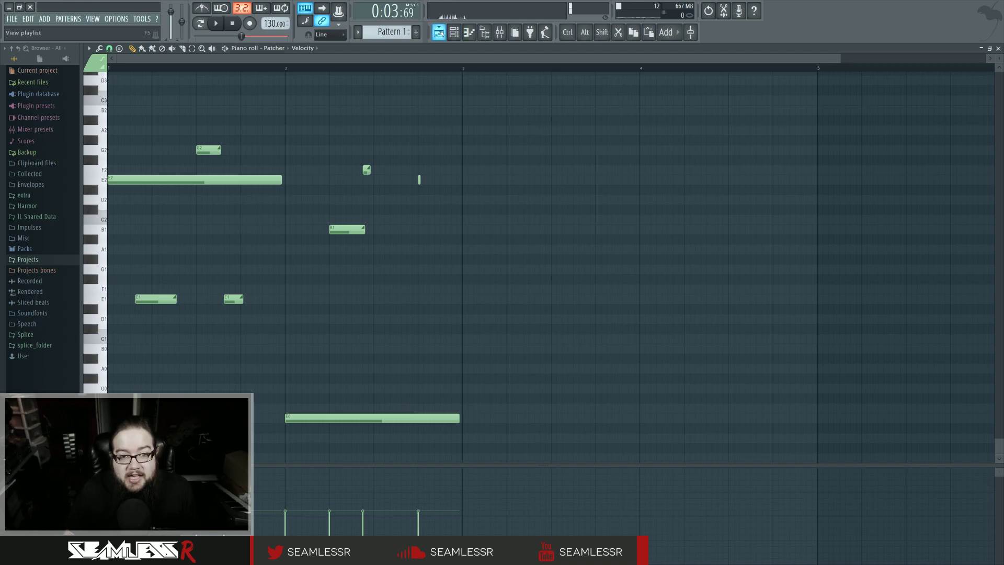
click(441, 38)
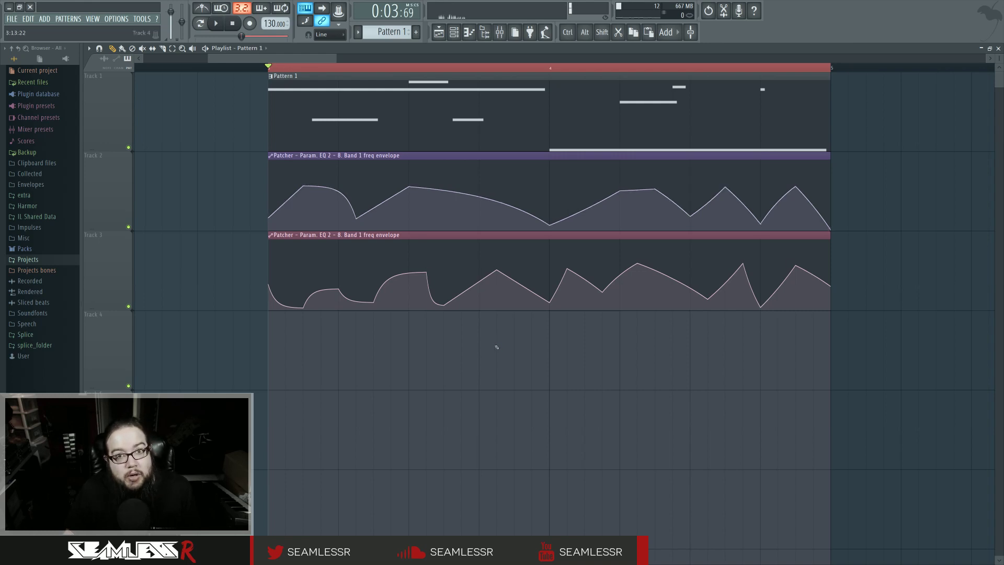
key(space)
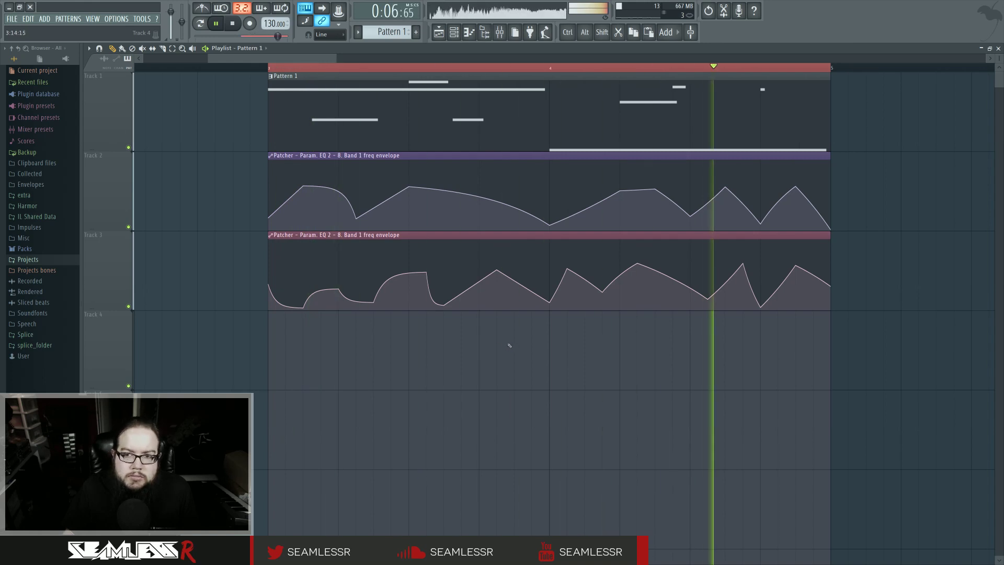
key(space)
key(F7)
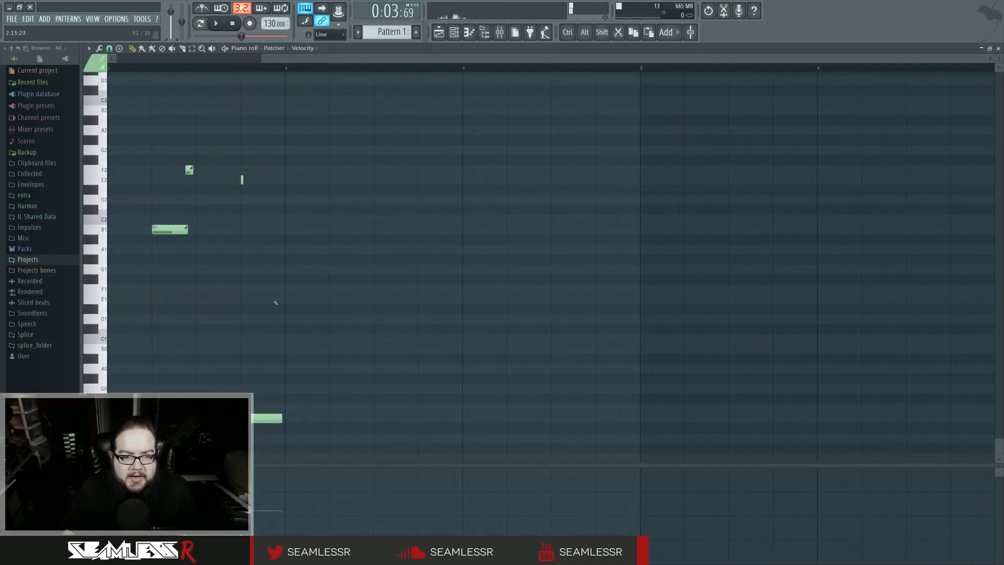
drag(249, 181, 247, 286)
key(space)
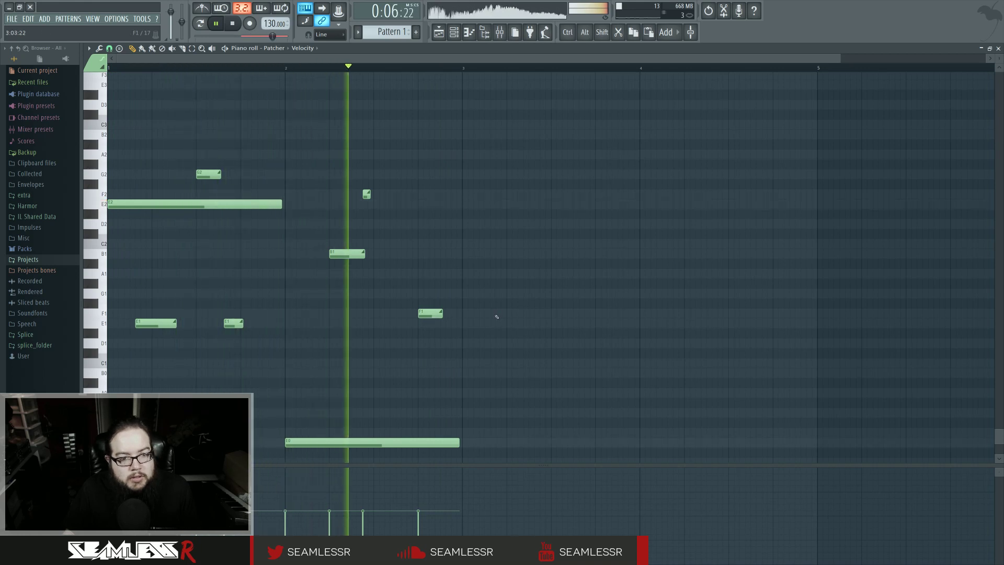
key(space)
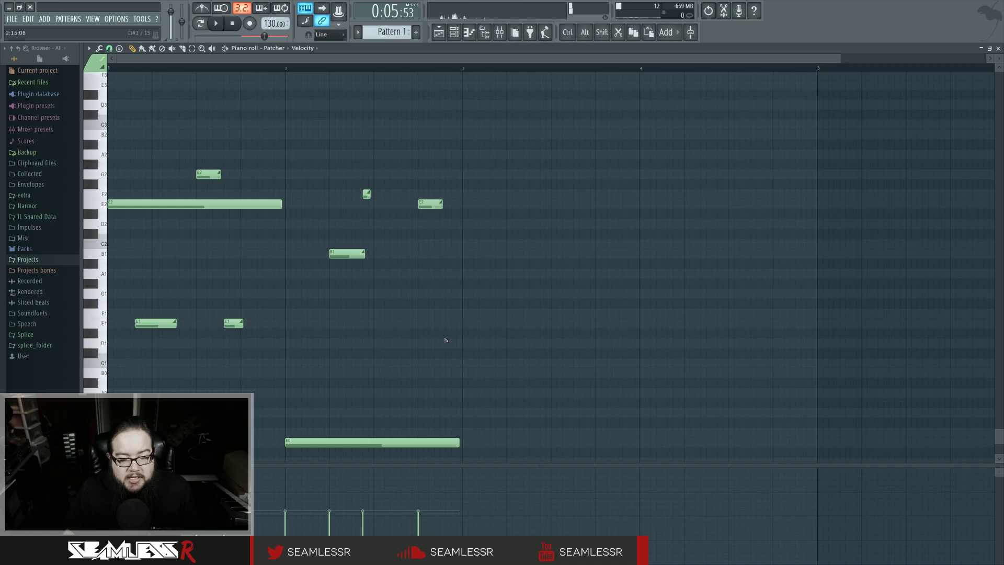
right_click(440, 205)
key(F5)
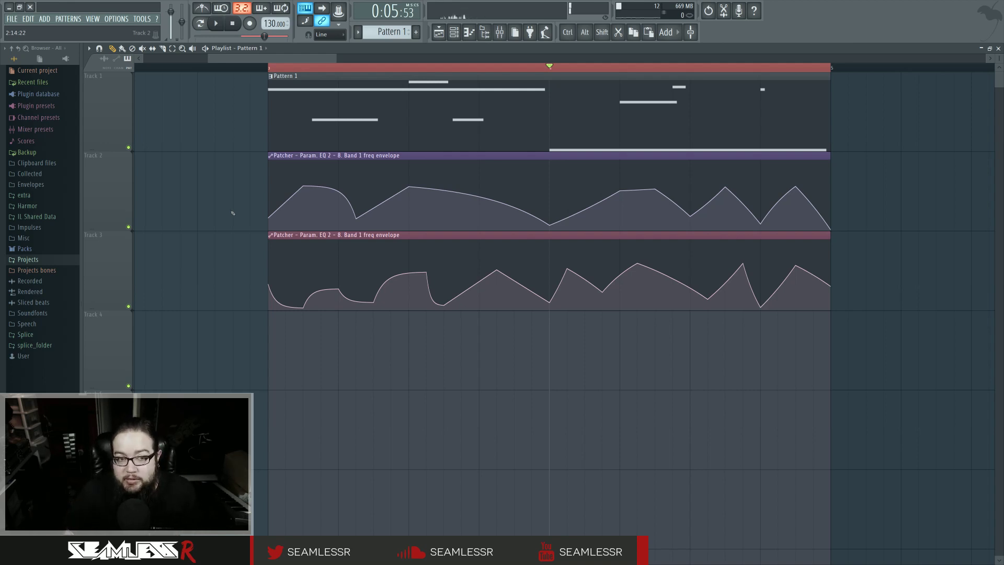
Zoom out the Playlist and open the Patcher bass's routing map from the Channel rack, nudging it up-left
drag(268, 68, 268, 57)
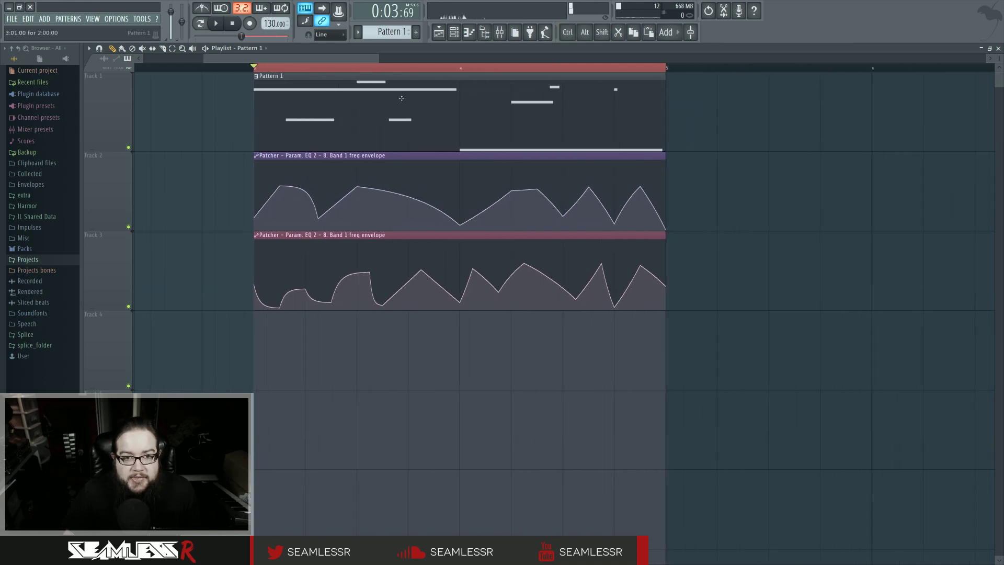
click(454, 32)
click(570, 190)
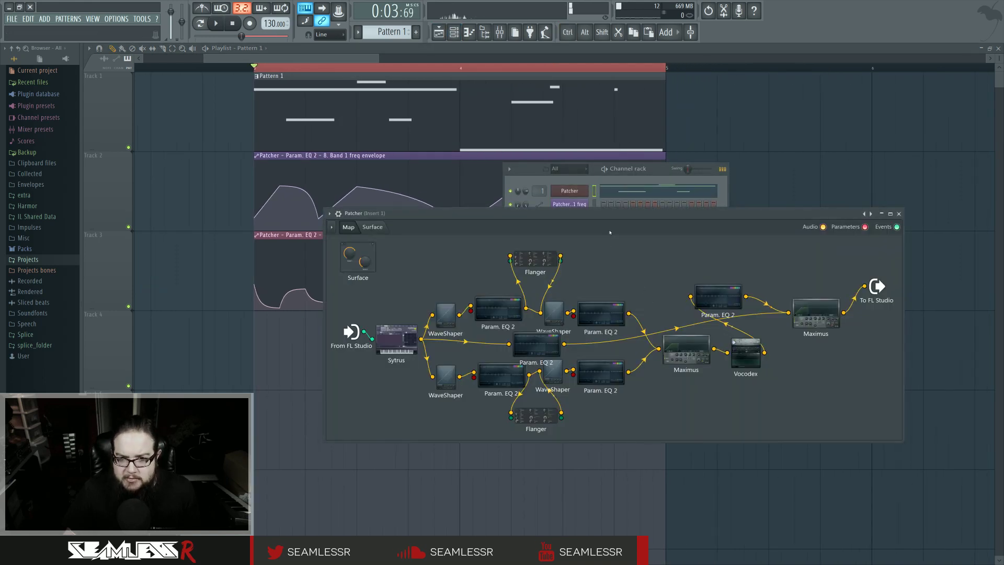
drag(615, 214, 607, 210)
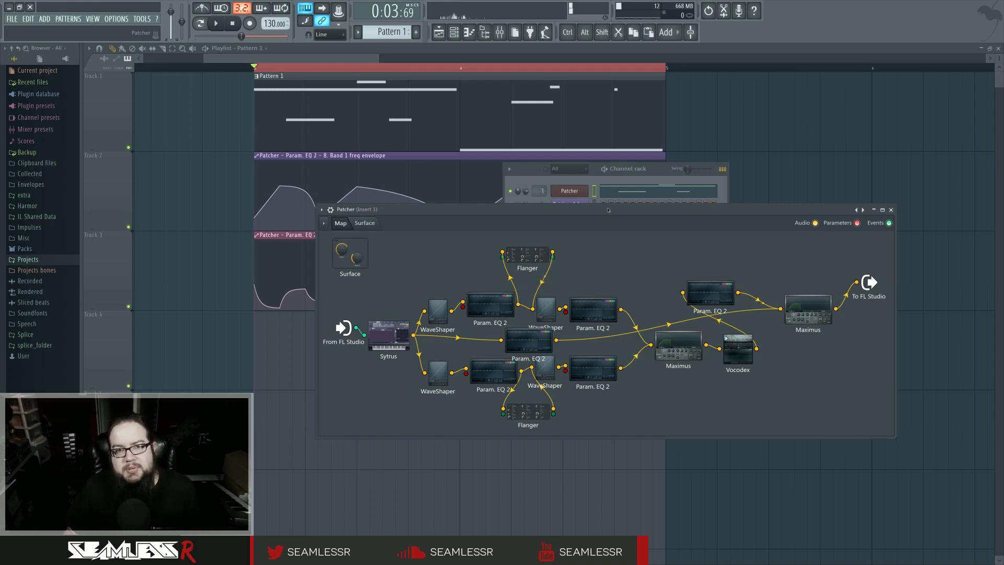